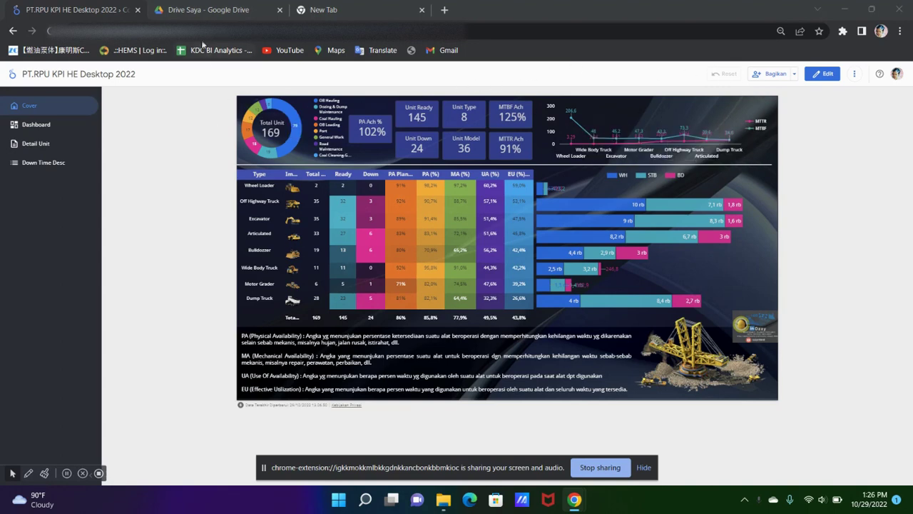
# Switch to the KPI Oktober 2022 workbook in Excel and keep its data without updating the external links
pyautogui.click(205, 15)
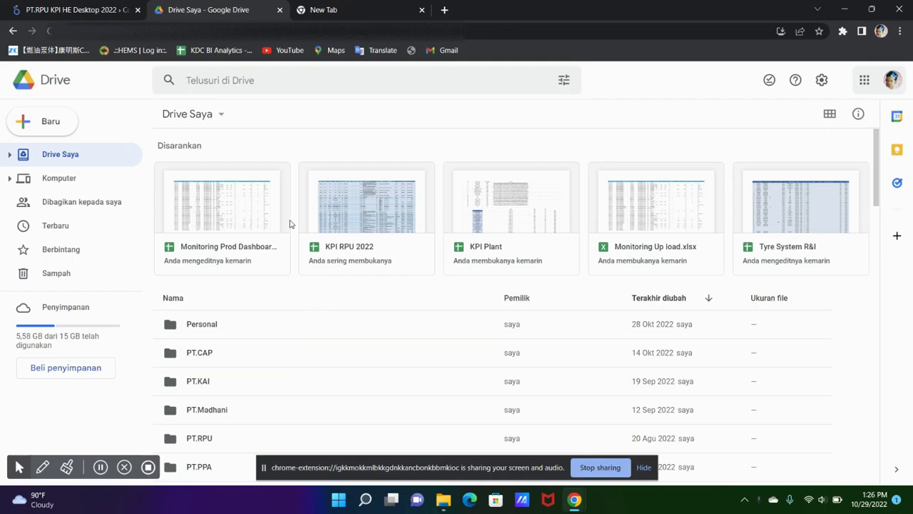
pyautogui.hotkey('alt', 'Tab')
pyautogui.hotkey('alt', 'Tab')
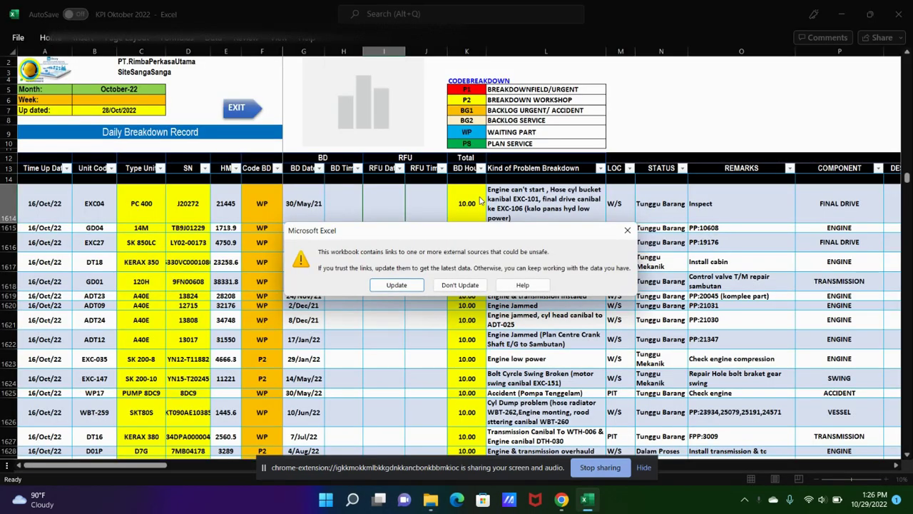
pyautogui.click(460, 286)
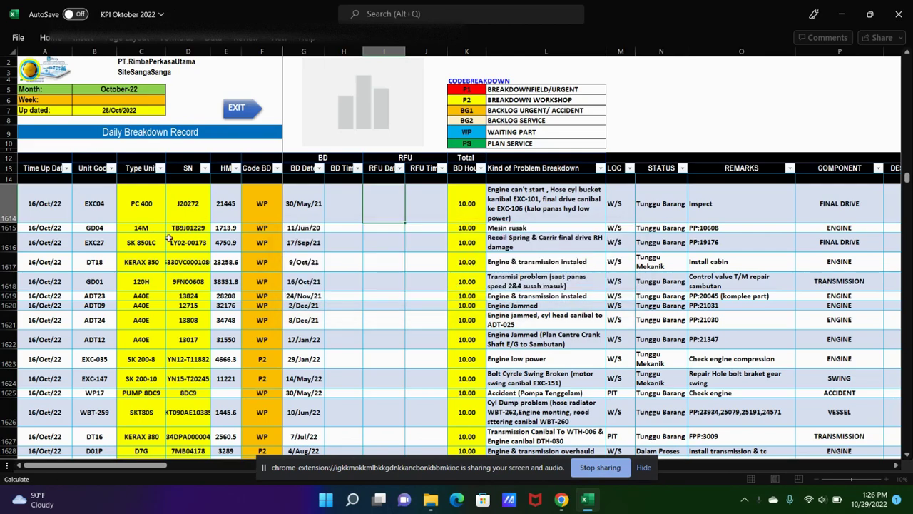
# Select the Time Up Date cell of the first 28/Oct/22 entry in the Daily Breakdown Record
pyautogui.scroll(-6, 117, 277)
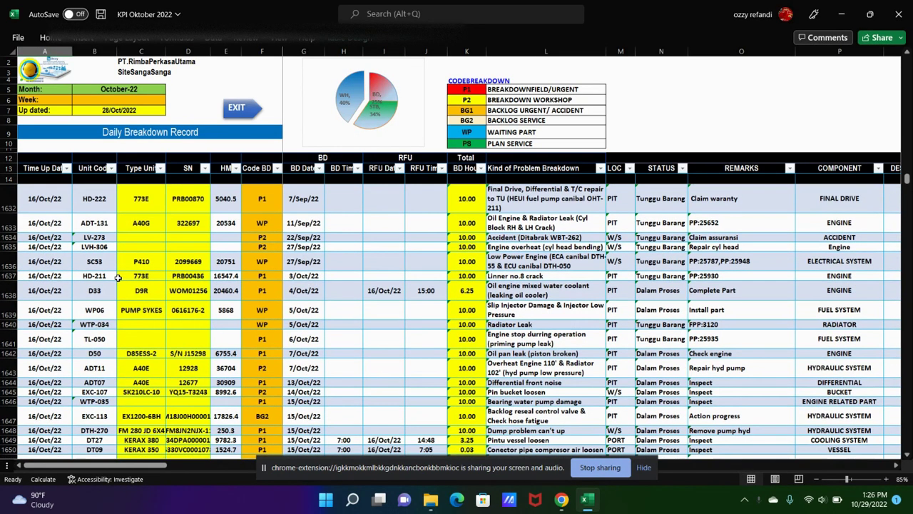
pyautogui.hotkey('ctrl', 'shift', 'Down')
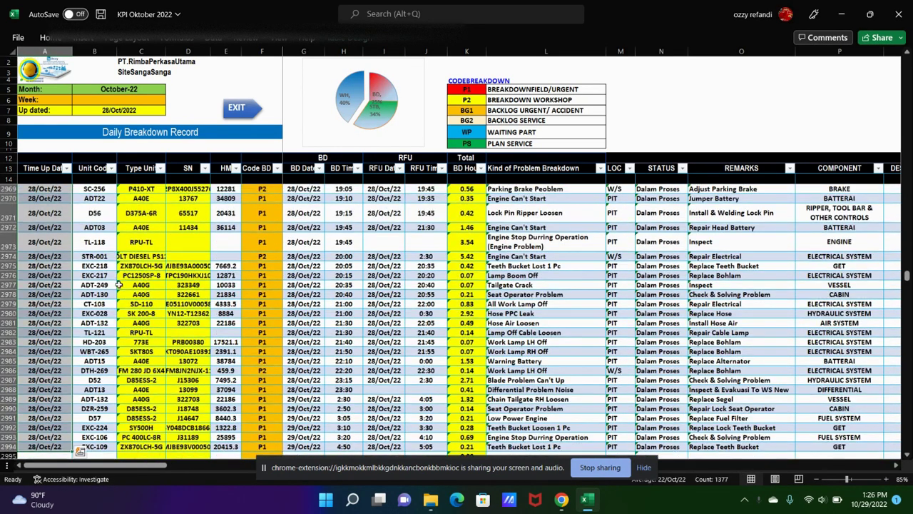
pyautogui.scroll(20, 118, 284)
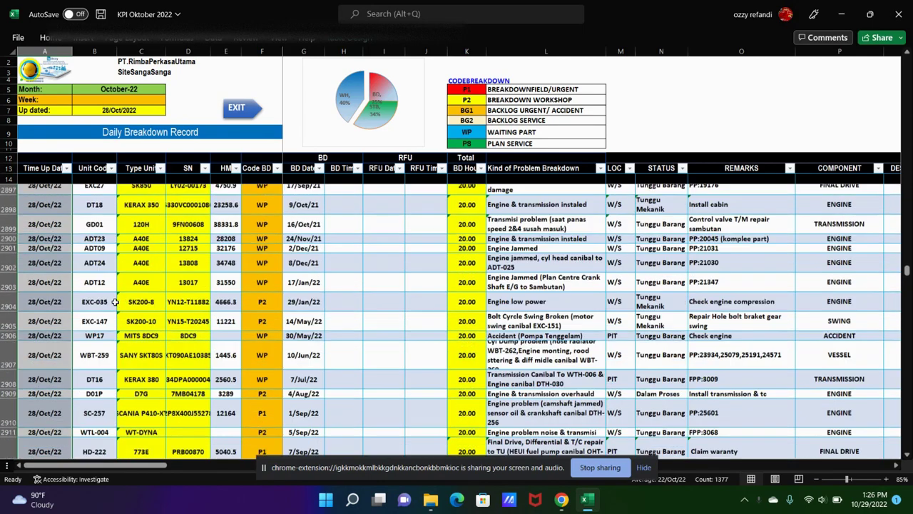
pyautogui.scroll(8, 114, 302)
pyautogui.click(44, 304)
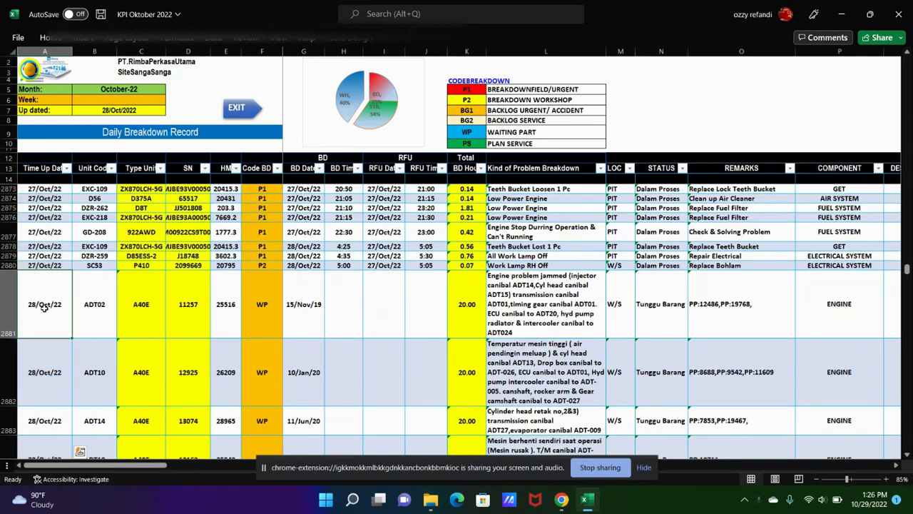
# Open the KPI RPU 2022 spreadsheet from Google Drive in Chrome and select the first empty Time Up Date cell below the existing records
pyautogui.hotkey('alt', 'Tab')
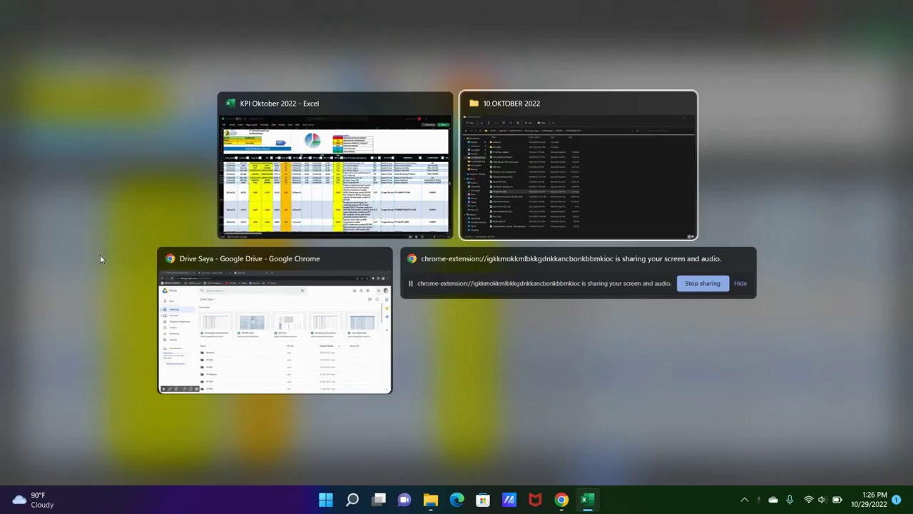
pyautogui.hotkey('alt', 'Tab')
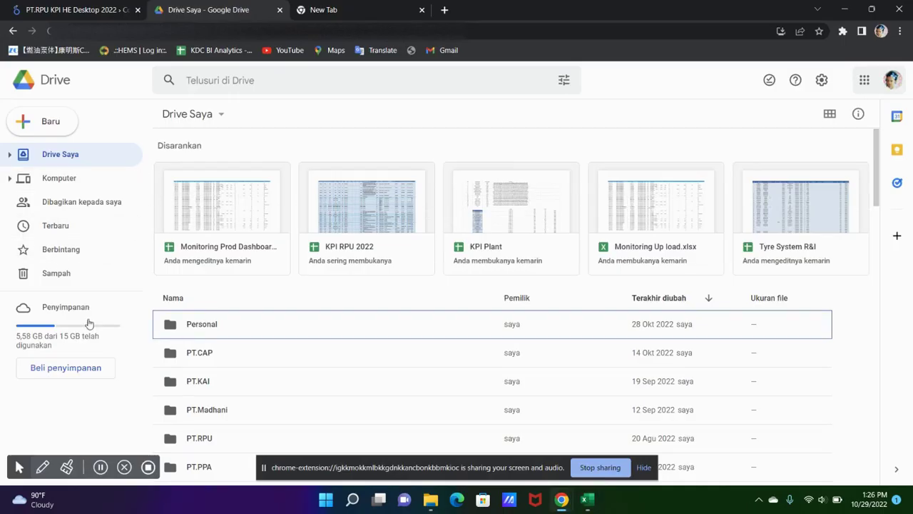
pyautogui.click(322, 218)
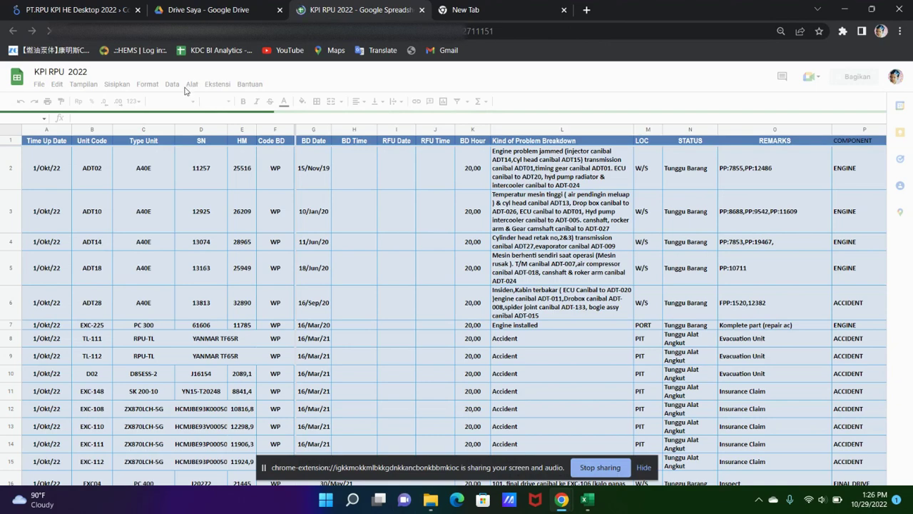
pyautogui.click(48, 282)
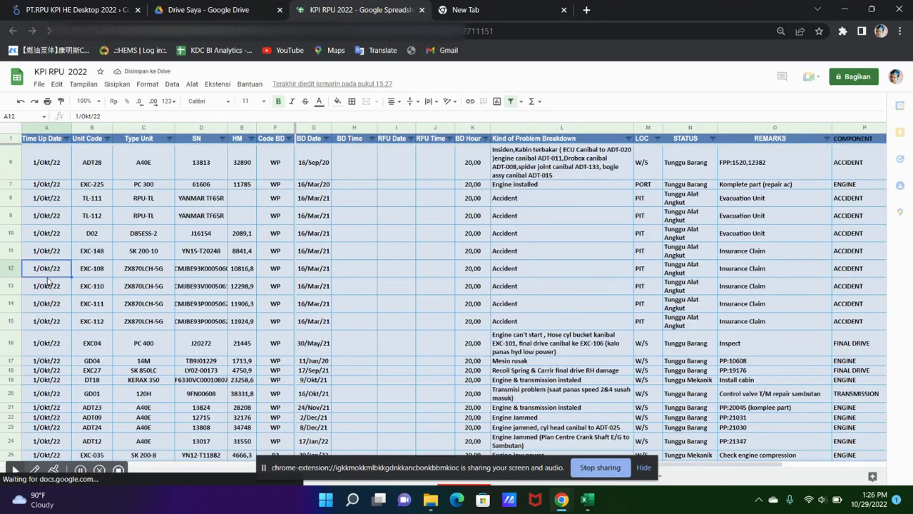
pyautogui.hotkey('ctrl', 'shift', 'Down')
pyautogui.scroll(-5, 48, 282)
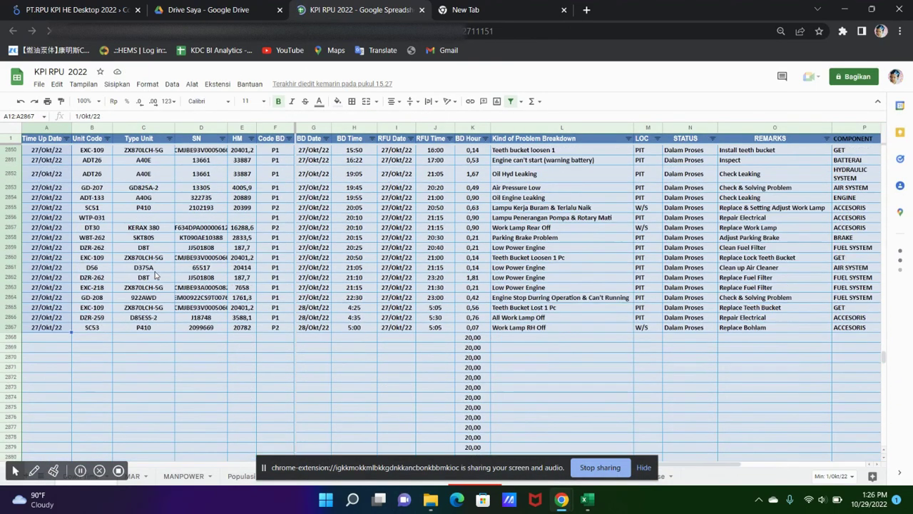
pyautogui.click(61, 303)
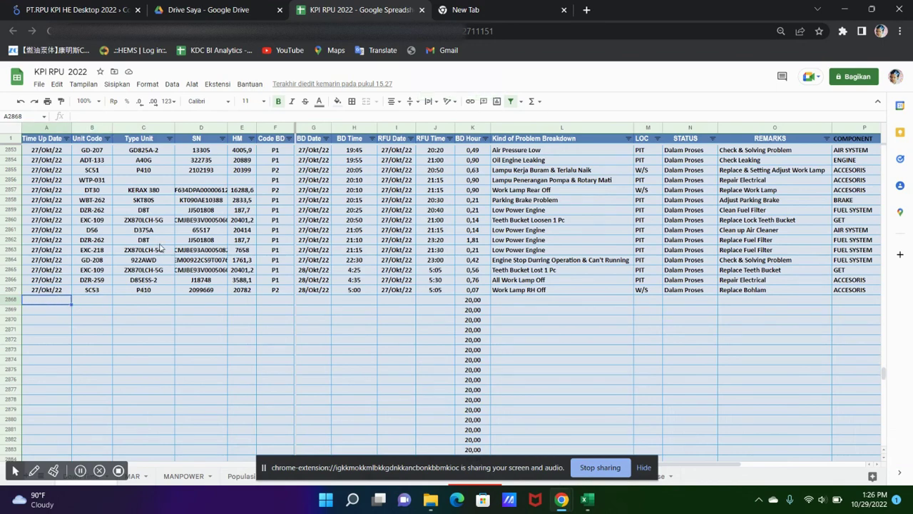
# Copy all 28/Oct/22 records from Time Up Date through COMPONENT in Excel and paste them as values only into A2868 of KPI RPU 2022
pyautogui.hotkey('alt', 'Tab')
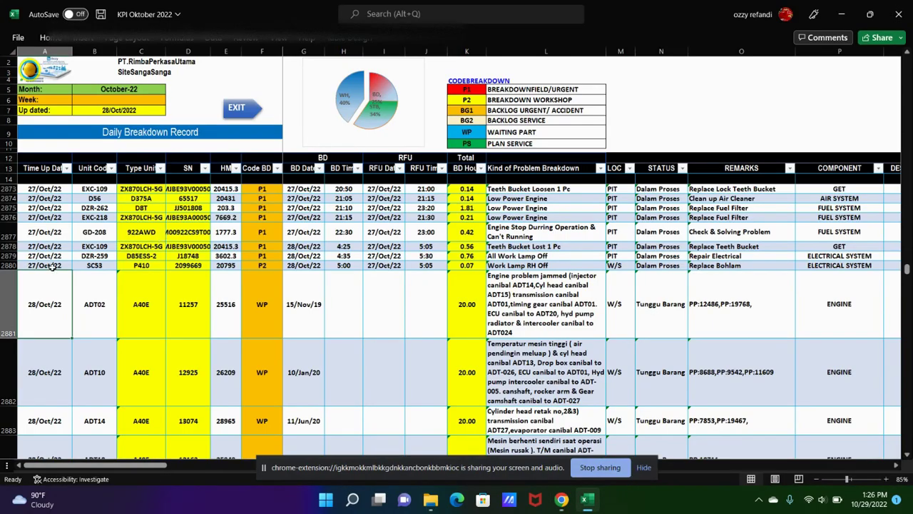
pyautogui.moveTo(52, 281); pyautogui.dragTo(792, 449)
pyautogui.hotkey('ctrl', 'c')
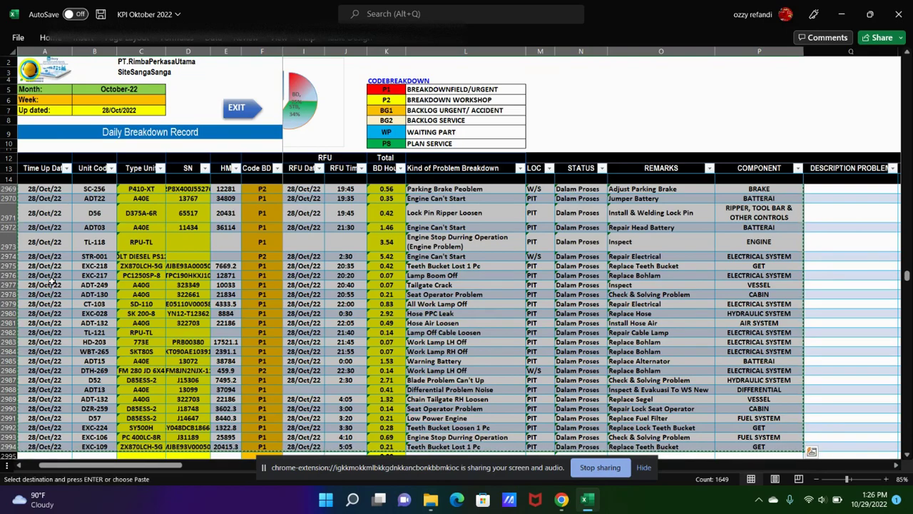
pyautogui.hotkey('alt', 'Tab')
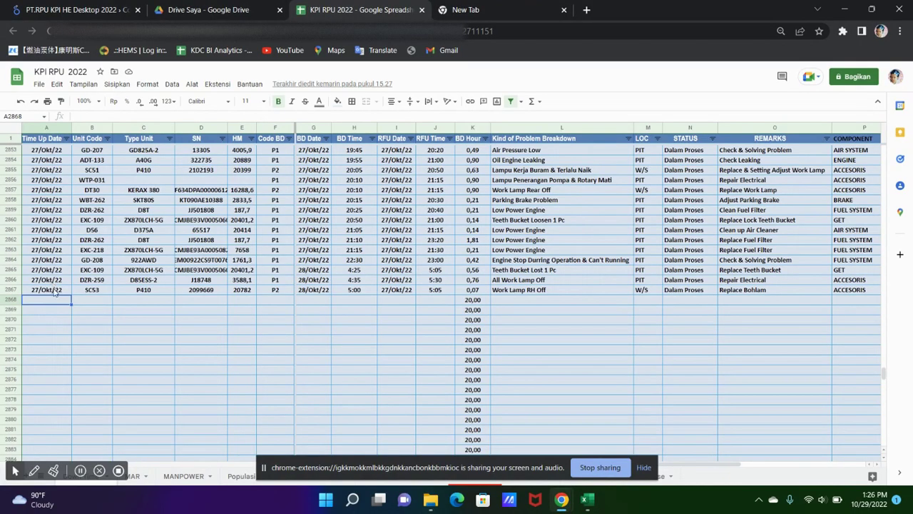
pyautogui.rightClick(55, 303)
pyautogui.moveTo(139, 263)
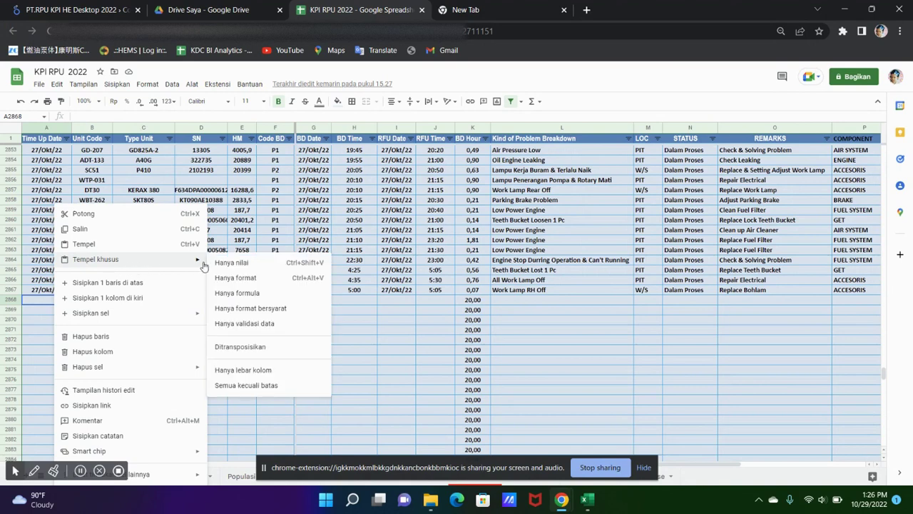
pyautogui.click(274, 265)
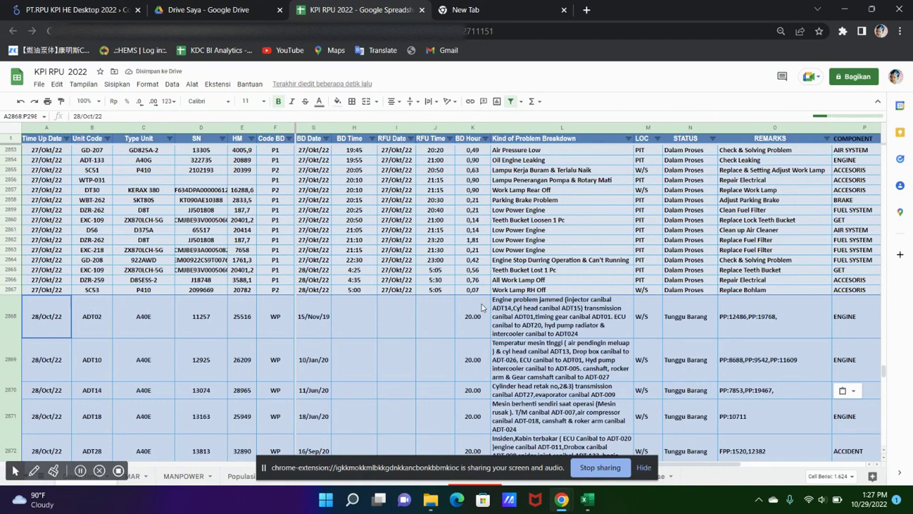
# Copy the BD Hour formula from row 2867 into all filled BD Hour cells below it
pyautogui.click(474, 290)
pyautogui.hotkey('ctrl', 'c')
pyautogui.press('Down')
pyautogui.hotkey('ctrl', 'shift', 'Down')
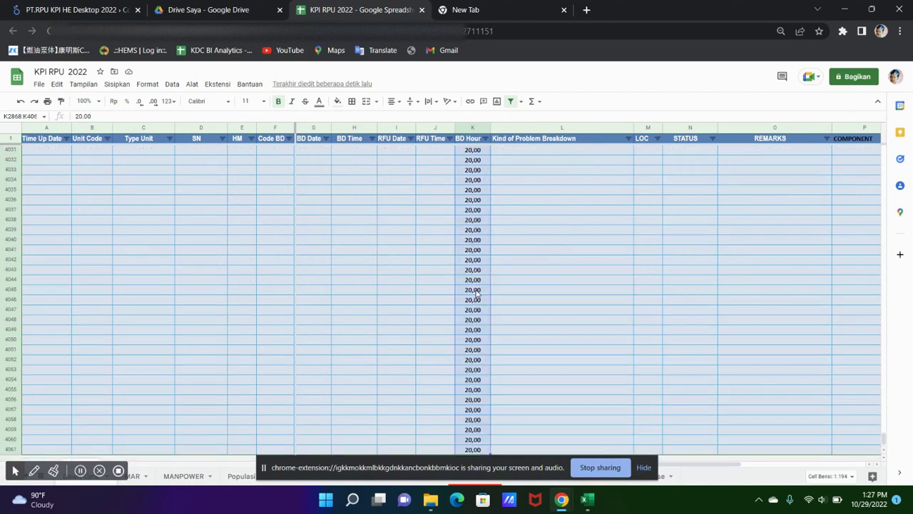
pyautogui.hotkey('ctrl', 'v')
# Compare the pasted 28/Oct/22 records, starting at A2868, with their source rows in the KPI Oktober 2022 workbook in Excel
pyautogui.press('Left')
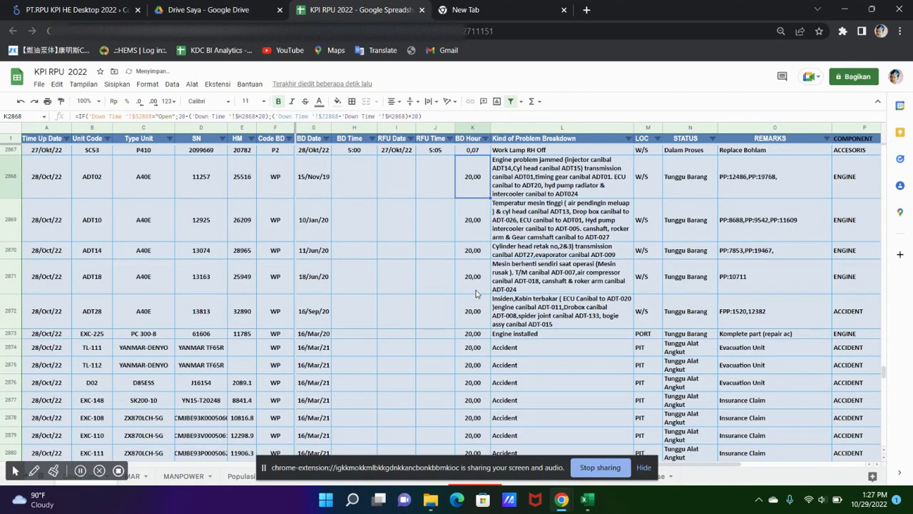
pyautogui.press('Left')
pyautogui.press('Left')
pyautogui.press('Left')
pyautogui.press('Left')
pyautogui.press('Left')
pyautogui.press('Left')
pyautogui.press('Left')
pyautogui.press('Left')
pyautogui.press('Left')
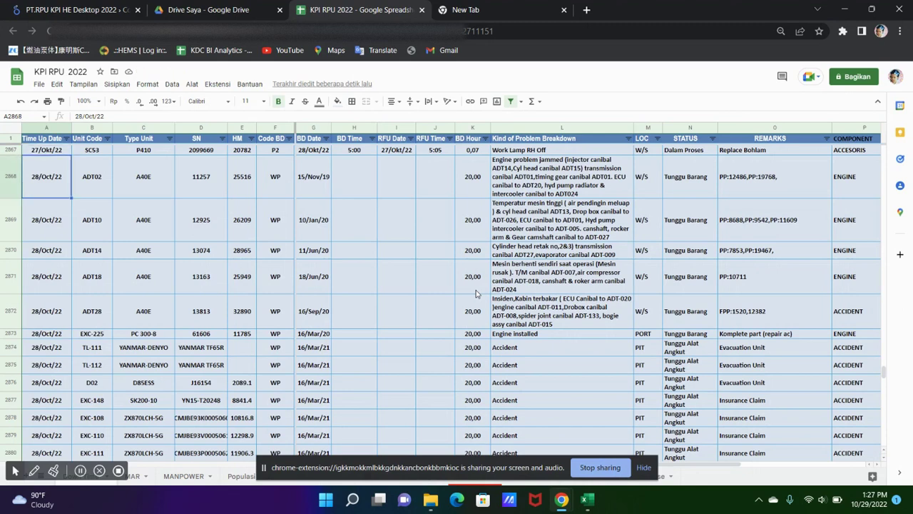
pyautogui.scroll(1, 477, 293)
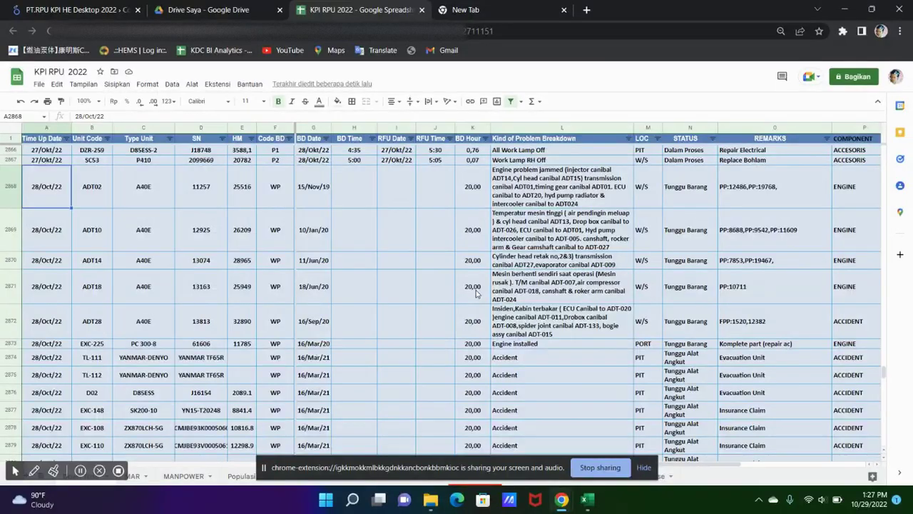
pyautogui.hotkey('alt', 'Tab')
pyautogui.hotkey('alt', 'Tab')
pyautogui.hotkey('alt', 'Tab')
pyautogui.hotkey('alt', 'Tab')
pyautogui.click(55, 257)
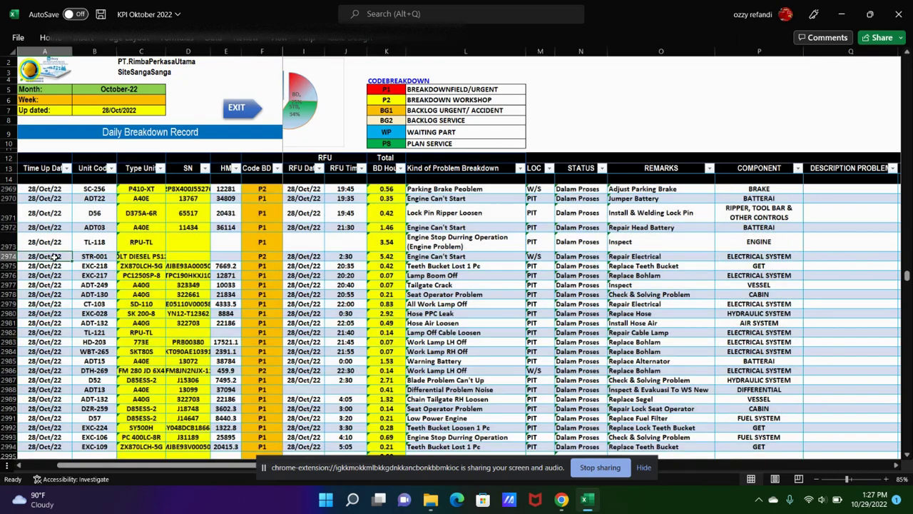
pyautogui.scroll(4, 52, 232)
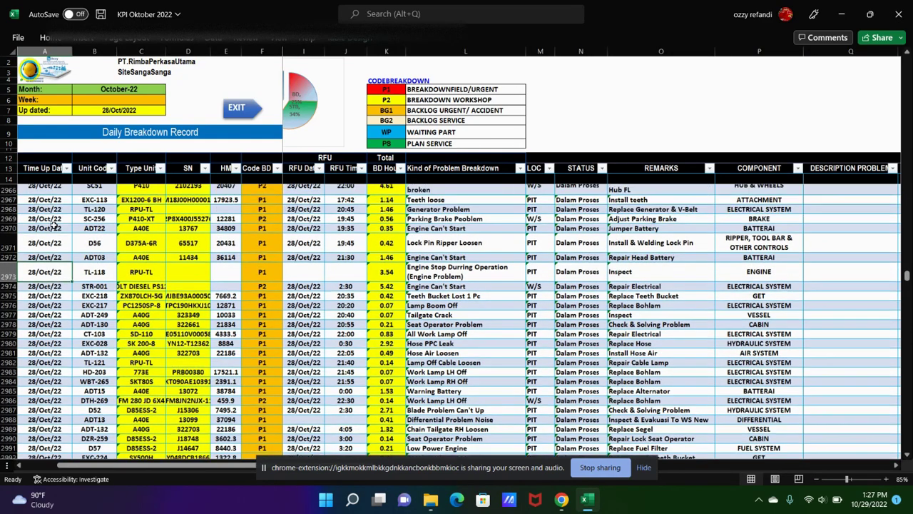
pyautogui.scroll(15, 54, 226)
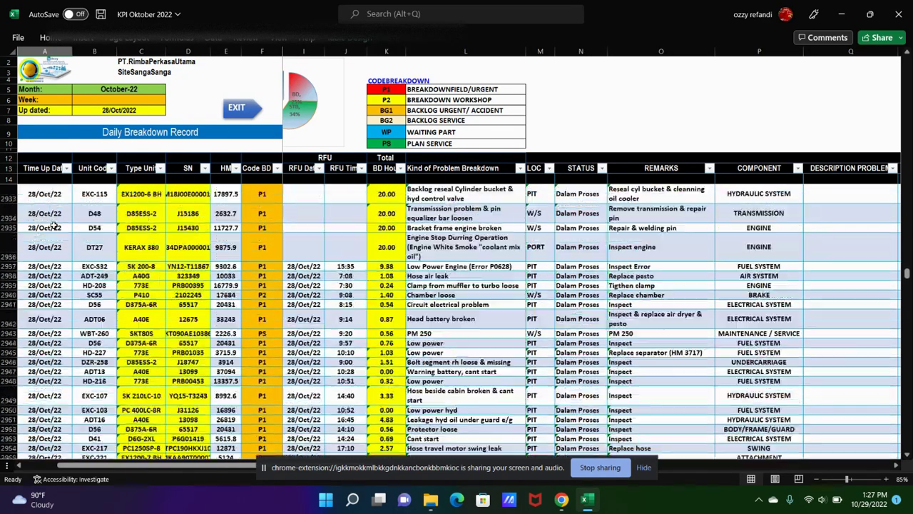
pyautogui.hotkey('alt', 'Tab')
pyautogui.press('Tab')
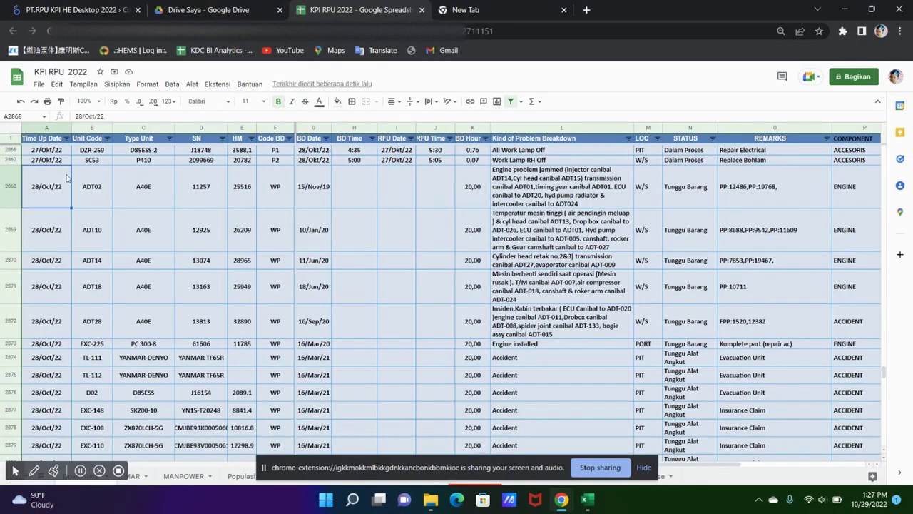
# Replace every OCT with Okt in the pasted records, from the Time Up Date column through the RFU Date column
pyautogui.click(60, 162)
pyautogui.click(54, 178)
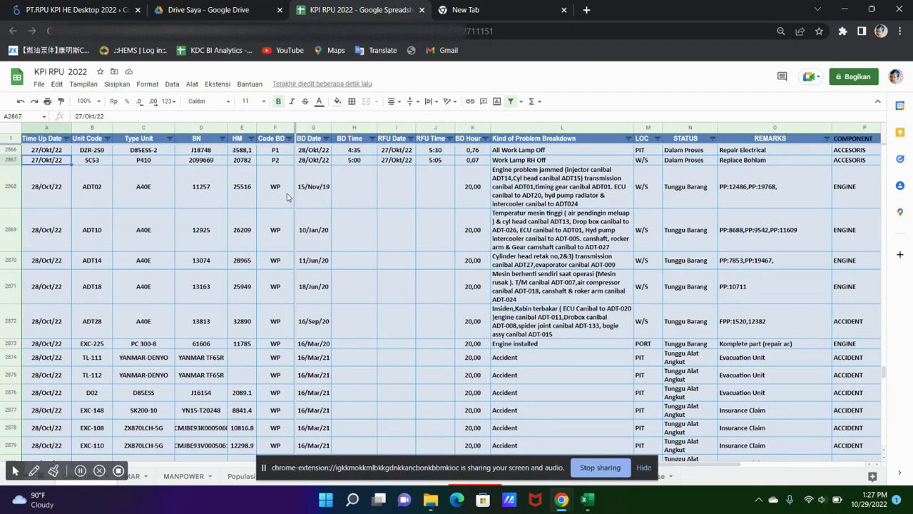
pyautogui.hotkey('ctrl', 'shift', 'Down')
pyautogui.hotkey('shift', 'Right')
pyautogui.hotkey('shift', 'Right')
pyautogui.hotkey('shift', 'Right')
pyautogui.hotkey('shift', 'Right')
pyautogui.hotkey('shift', 'Right')
pyautogui.hotkey('shift', 'Right')
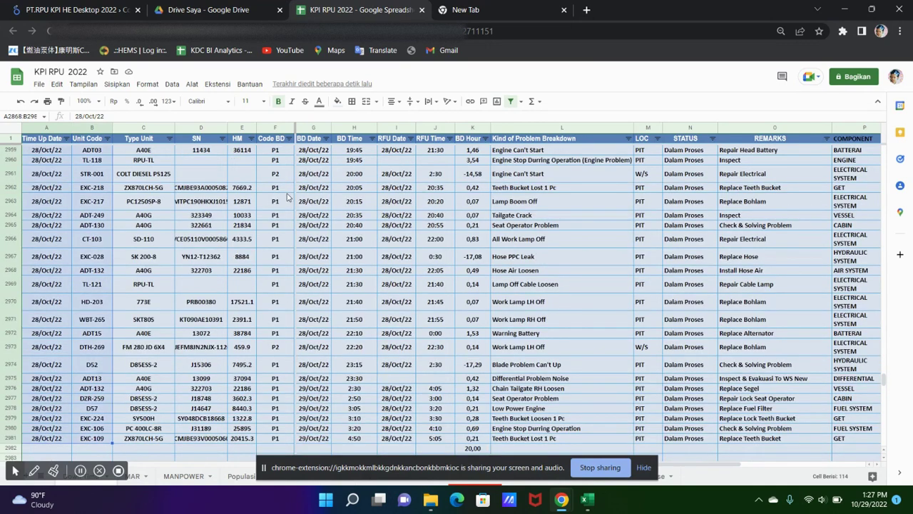
pyautogui.hotkey('shift', 'Right')
pyautogui.hotkey('shift', 'Right')
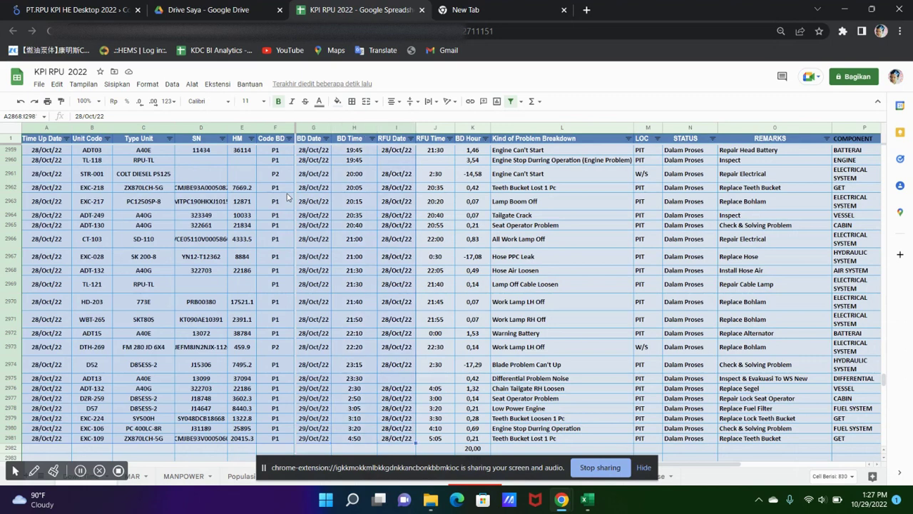
pyautogui.hotkey('ctrl', 'h')
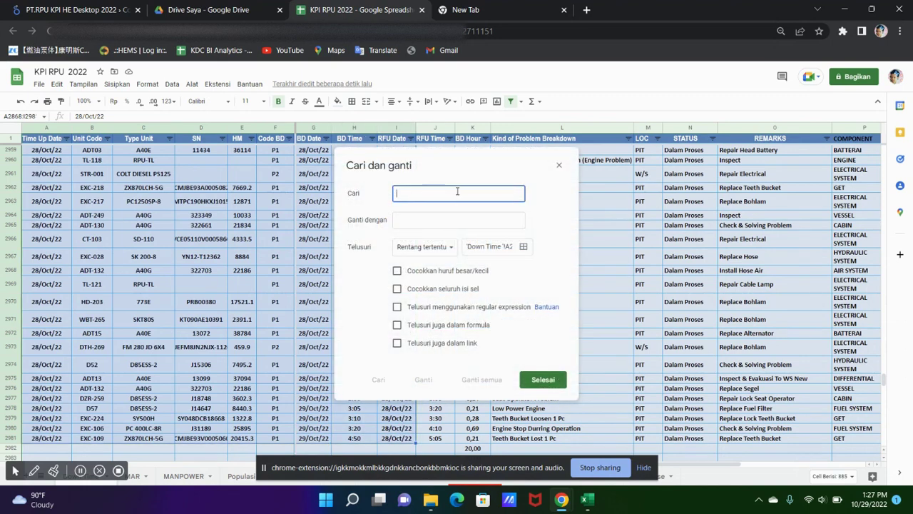
pyautogui.write('oc')
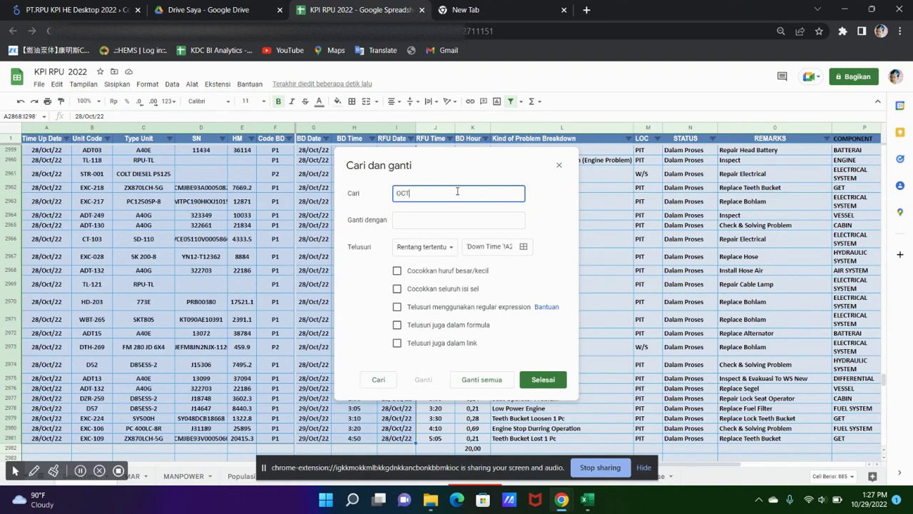
pyautogui.click(425, 223)
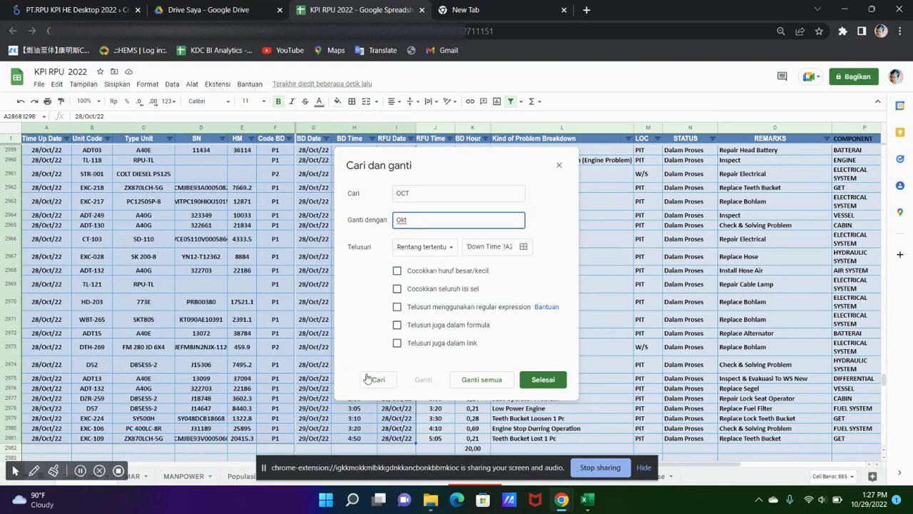
pyautogui.click(479, 384)
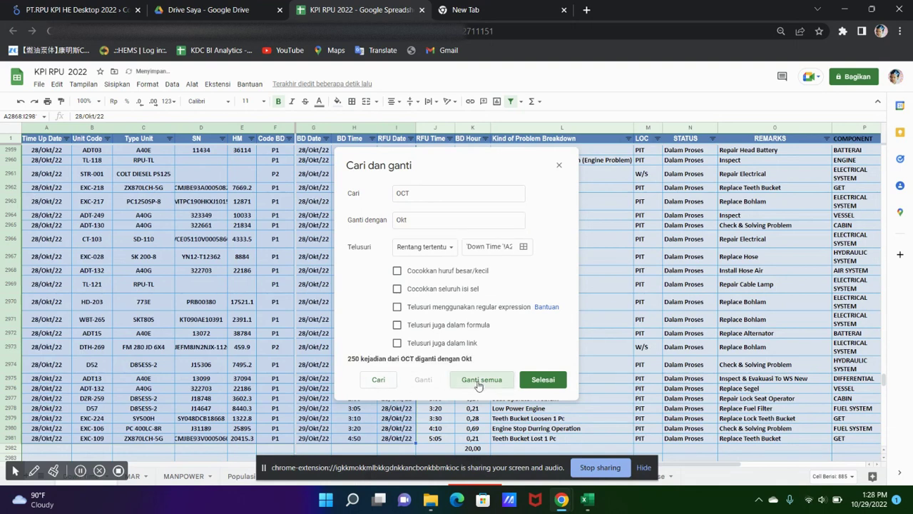
pyautogui.click(528, 381)
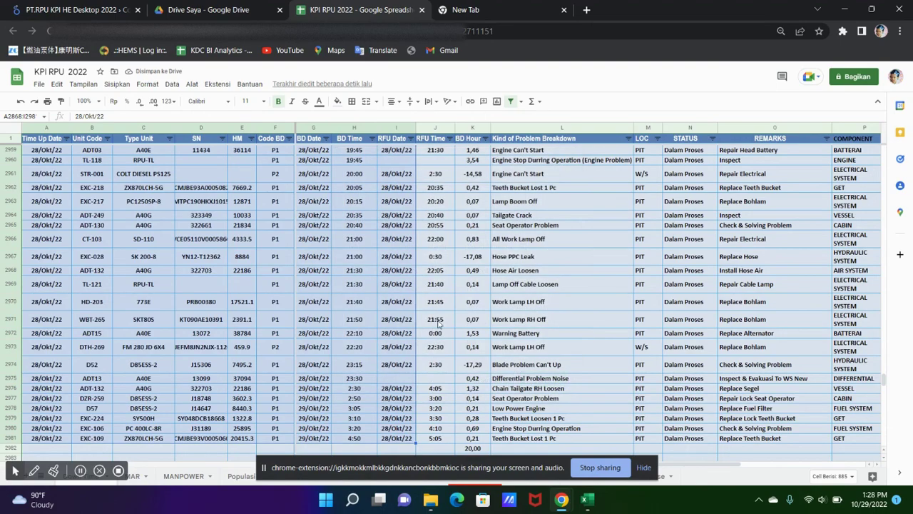
pyautogui.scroll(5, 98, 227)
pyautogui.scroll(20, 98, 227)
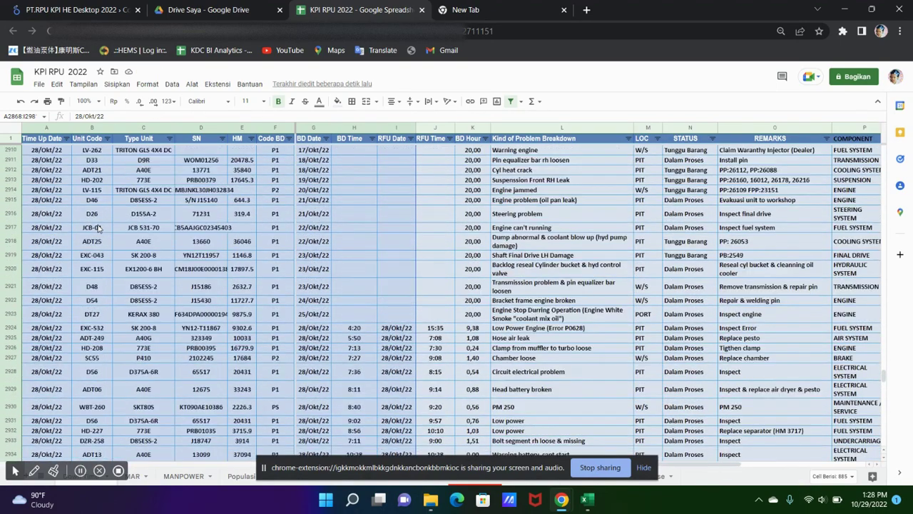
# Check the date entry of the first pasted record in Time Up Date cell A2868
pyautogui.scroll(1, 98, 230)
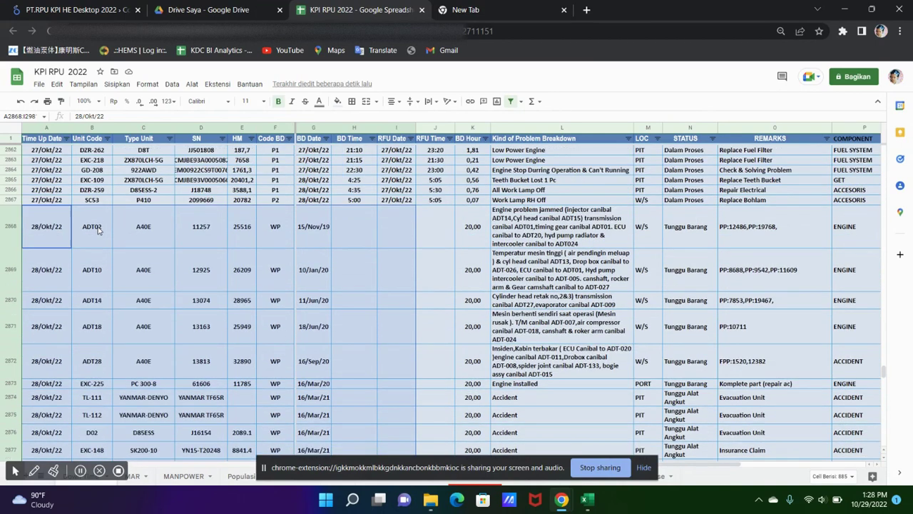
pyautogui.click(50, 226)
pyautogui.doubleClick(50, 226)
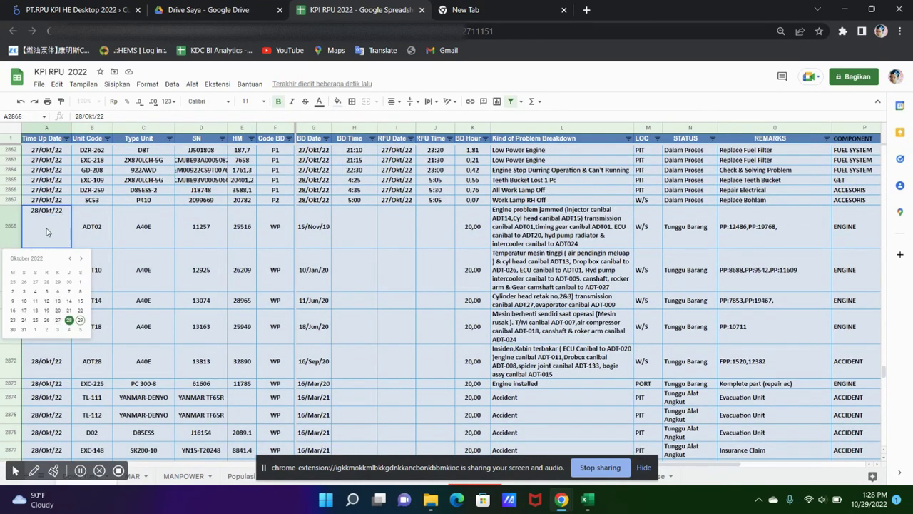
pyautogui.click(80, 228)
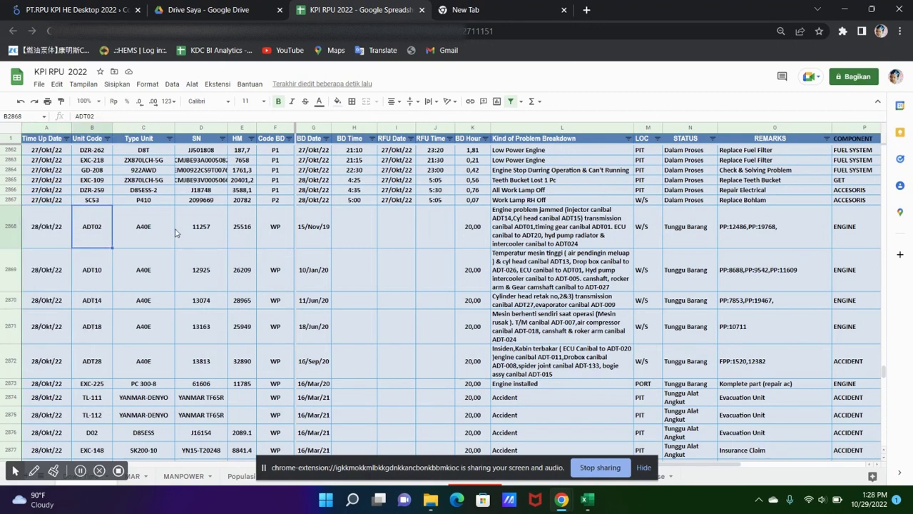
# Replace every decimal point with a comma in the HM column of the pasted 28/Okt/22 records, from E2868 to row 2981
pyautogui.click(249, 229)
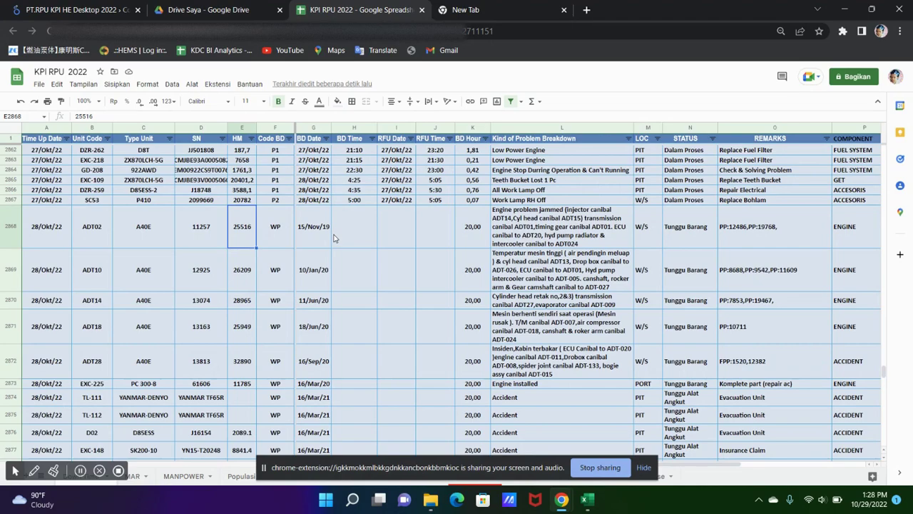
pyautogui.hotkey('shift', 'Down')
pyautogui.hotkey('shift', 'Down')
pyautogui.hotkey('shift', 'Down')
pyautogui.hotkey('shift', 'Down')
pyautogui.hotkey('shift', 'Down')
pyautogui.hotkey('shift', 'Down')
pyautogui.hotkey('shift', 'Down')
pyautogui.hotkey('shift', 'Down')
pyautogui.hotkey('shift', 'Down')
pyautogui.hotkey('shift', 'Down')
pyautogui.hotkey('shift', 'Down')
pyautogui.hotkey('shift', 'Down')
pyautogui.hotkey('shift', 'Down')
pyautogui.hotkey('shift', 'Down')
pyautogui.hotkey('shift', 'Down')
pyautogui.hotkey('shift', 'Down')
pyautogui.hotkey('shift', 'Down')
pyautogui.hotkey('shift', 'Down')
pyautogui.hotkey('shift', 'Down')
pyautogui.hotkey('shift', 'Down')
pyautogui.hotkey('shift', 'Down')
pyautogui.hotkey('shift', 'Down')
pyautogui.hotkey('shift', 'Down')
pyautogui.hotkey('shift', 'Down')
pyautogui.hotkey('shift', 'Down')
pyautogui.hotkey('shift', 'Down')
pyautogui.hotkey('shift', 'Down')
pyautogui.hotkey('shift', 'Down')
pyautogui.hotkey('shift', 'Down')
pyautogui.hotkey('shift', 'Down')
pyautogui.hotkey('shift', 'Down')
pyautogui.hotkey('shift', 'Down')
pyautogui.hotkey('shift', 'Down')
pyautogui.hotkey('shift', 'Down')
pyautogui.hotkey('shift', 'Down')
pyautogui.hotkey('shift', 'Down')
pyautogui.hotkey('shift', 'Down')
pyautogui.hotkey('shift', 'Down')
pyautogui.hotkey('shift', 'Down')
pyautogui.hotkey('shift', 'Down')
pyautogui.hotkey('shift', 'Down')
pyautogui.hotkey('shift', 'Down')
pyautogui.hotkey('shift', 'Down')
pyautogui.hotkey('shift', 'Down')
pyautogui.hotkey('shift', 'Down')
pyautogui.hotkey('shift', 'Down')
pyautogui.hotkey('shift', 'Down')
pyautogui.hotkey('shift', 'Down')
pyautogui.hotkey('shift', 'Down')
pyautogui.hotkey('shift', 'Down')
pyautogui.hotkey('shift', 'Down')
pyautogui.hotkey('shift', 'Down')
pyautogui.hotkey('shift', 'Down')
pyautogui.hotkey('shift', 'Down')
pyautogui.hotkey('shift', 'Down')
pyautogui.hotkey('shift', 'Down')
pyautogui.hotkey('shift', 'Down')
pyautogui.hotkey('shift', 'Down')
pyautogui.hotkey('shift', 'Down')
pyautogui.hotkey('shift', 'Down')
pyautogui.hotkey('shift', 'Down')
pyautogui.hotkey('shift', 'Down')
pyautogui.hotkey('shift', 'Down')
pyautogui.hotkey('shift', 'Down')
pyautogui.hotkey('shift', 'Down')
pyautogui.hotkey('shift', 'Down')
pyautogui.hotkey('shift', 'Down')
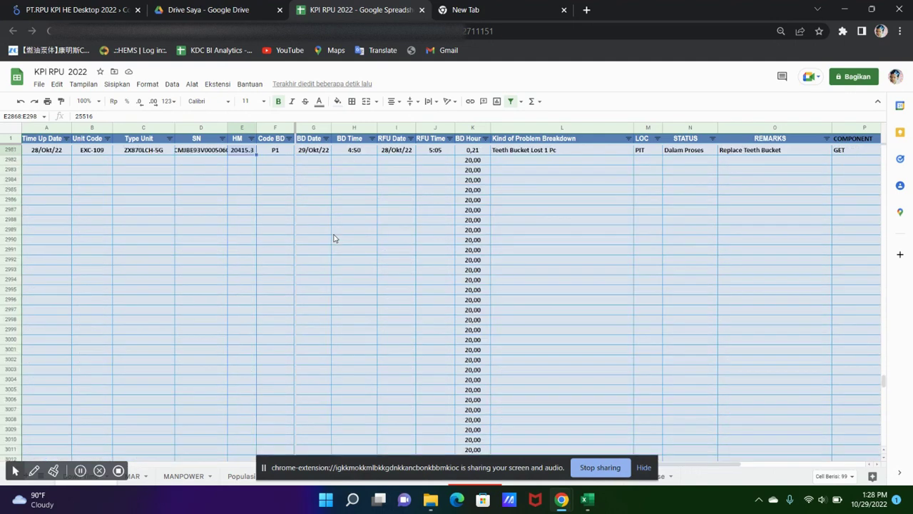
pyautogui.hotkey('ctrl', 'h')
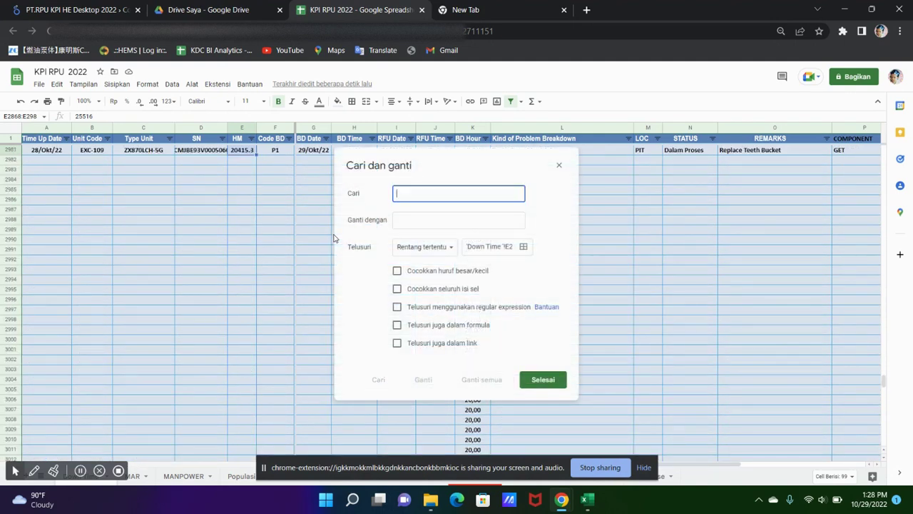
pyautogui.click(398, 220)
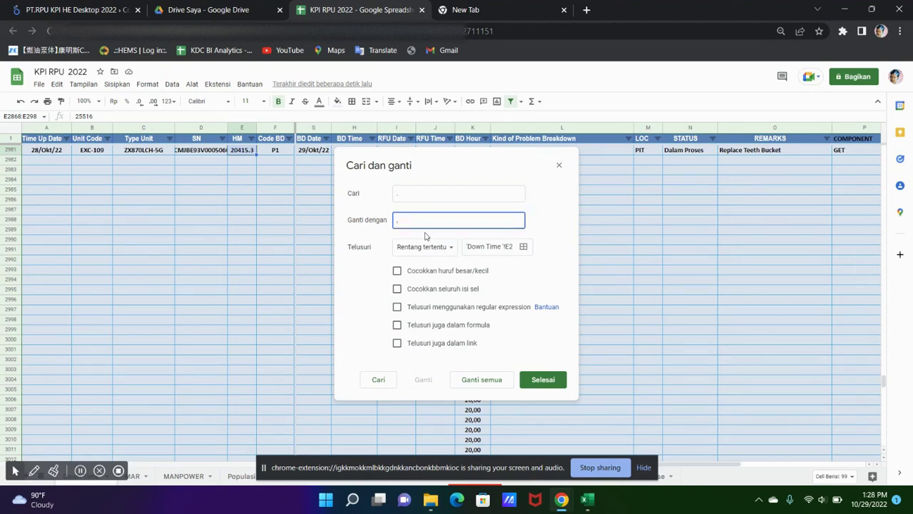
pyautogui.click(485, 380)
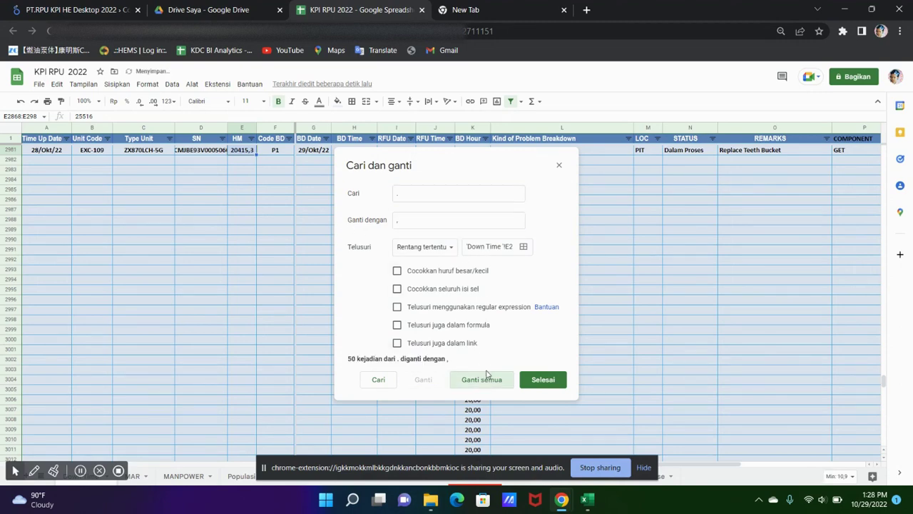
pyautogui.scroll(10, 243, 228)
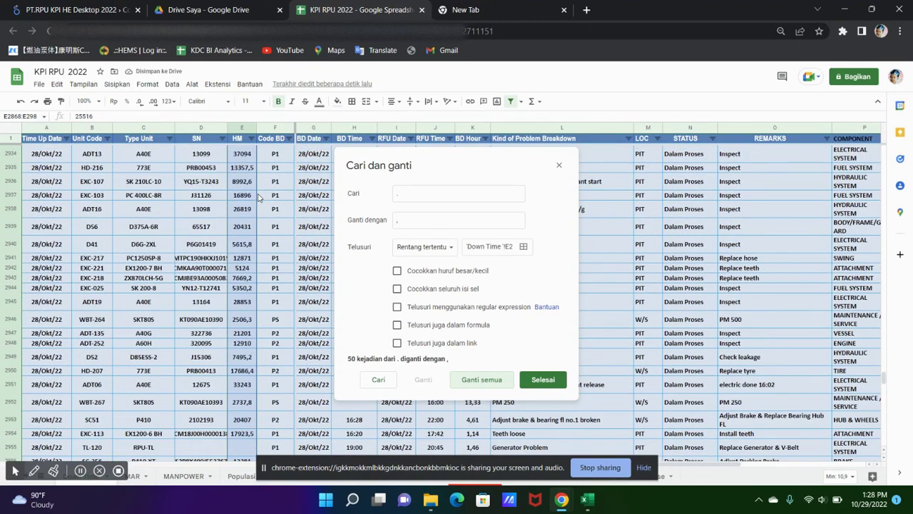
pyautogui.scroll(15, 259, 197)
pyautogui.scroll(3, 259, 198)
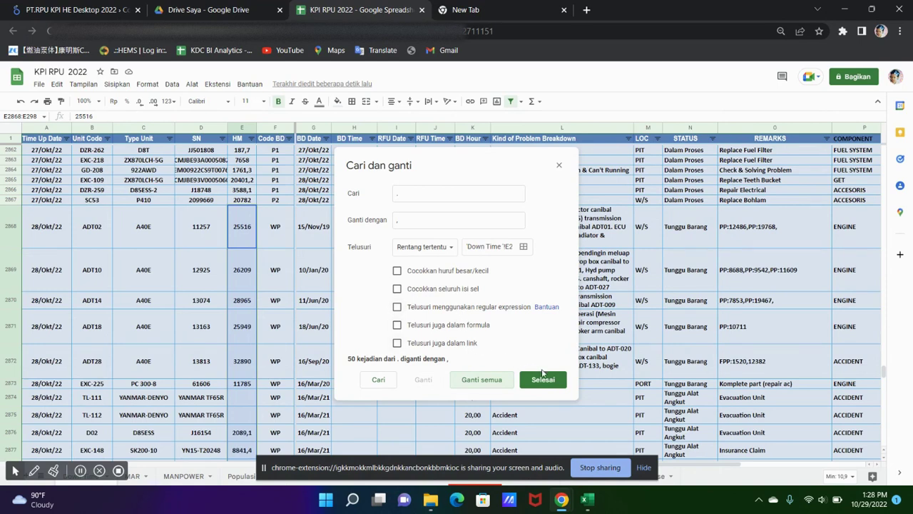
pyautogui.click(542, 379)
pyautogui.click(250, 234)
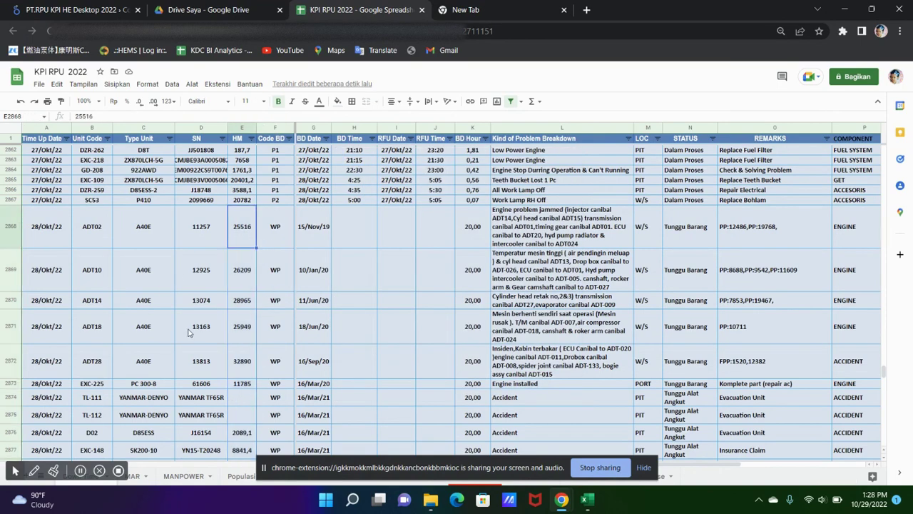
# Hide the screen-sharing notice and select the first empty cell for day 27, AC2, in the HM sheet
pyautogui.click(644, 468)
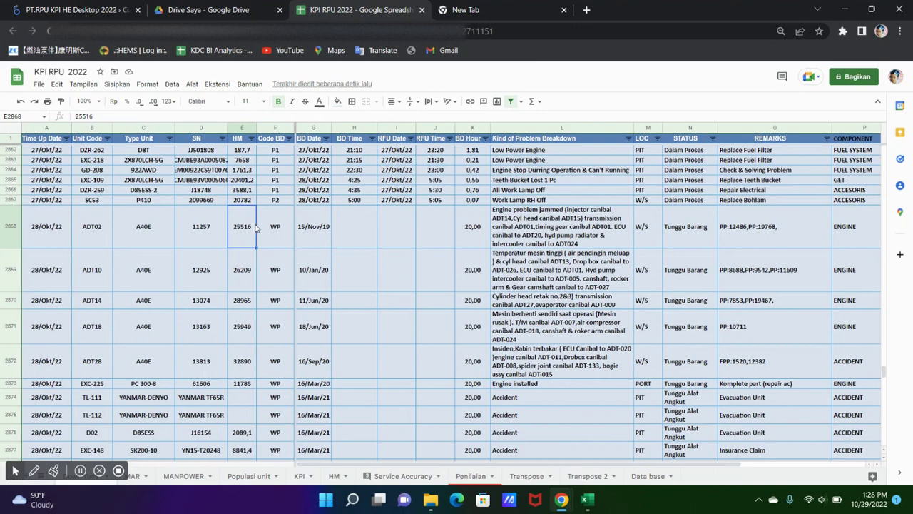
pyautogui.scroll(1, 256, 227)
pyautogui.click(92, 258)
pyautogui.click(55, 262)
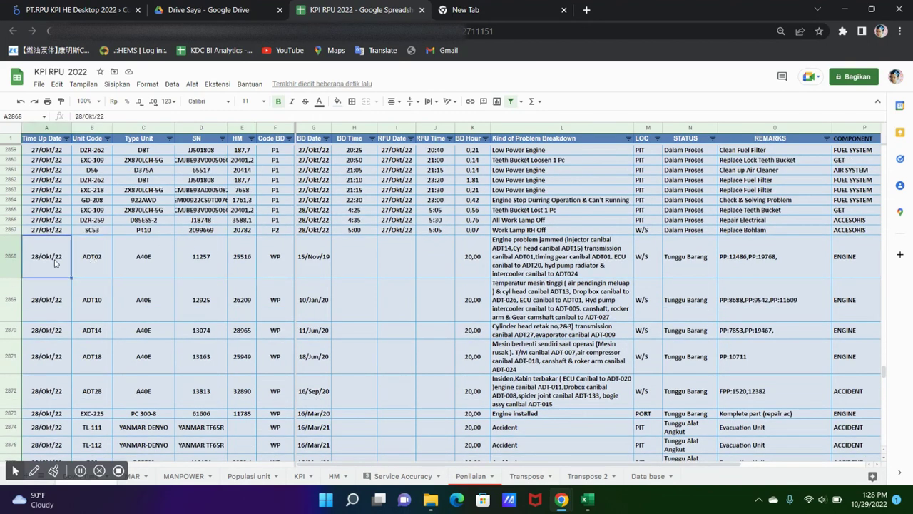
pyautogui.click(182, 261)
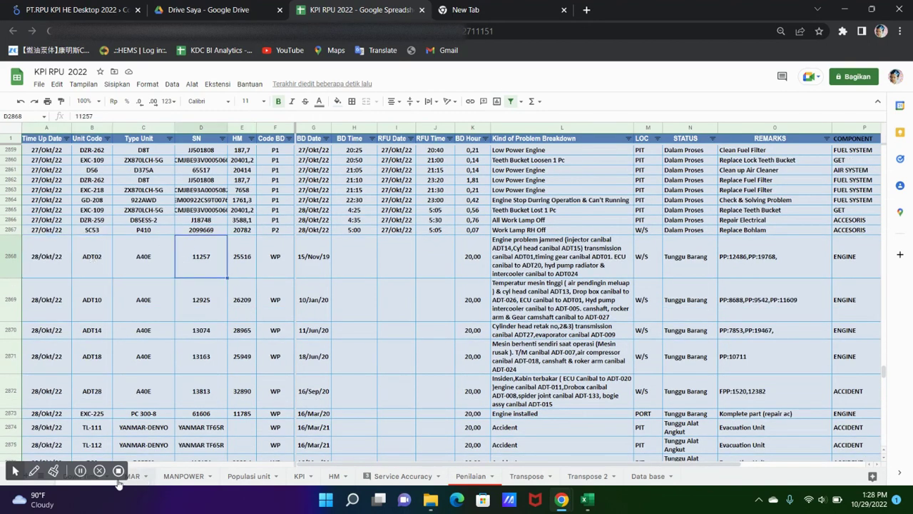
pyautogui.moveTo(43, 500)
pyautogui.click(334, 476)
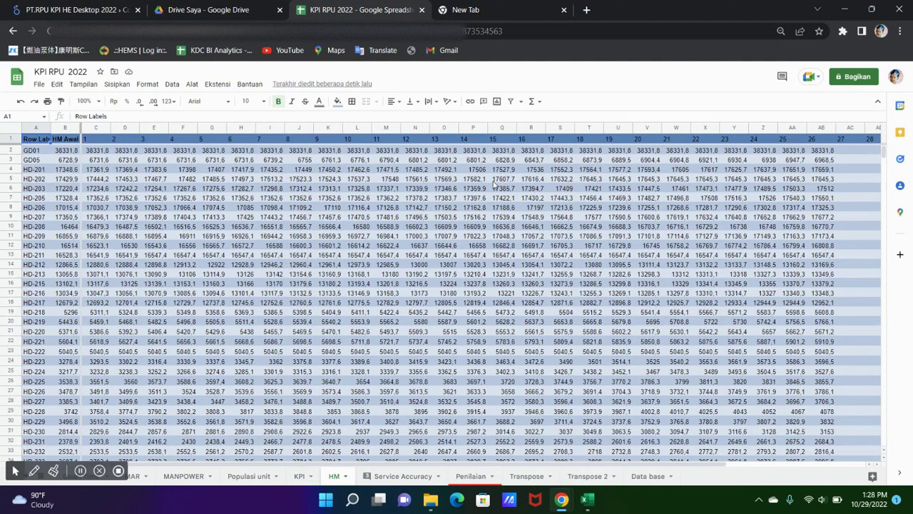
pyautogui.click(759, 151)
pyautogui.press('Right')
pyautogui.press('Right')
pyautogui.press('Right')
pyautogui.press('Right')
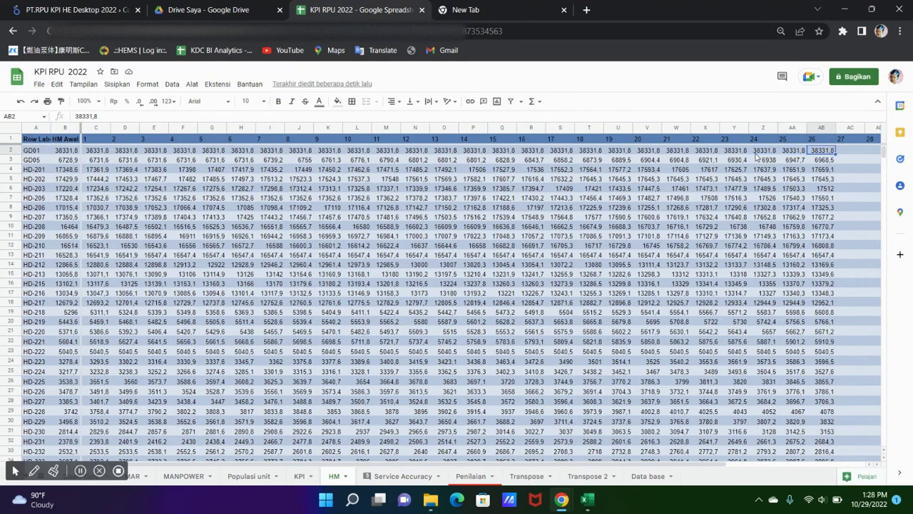
pyautogui.press('Left')
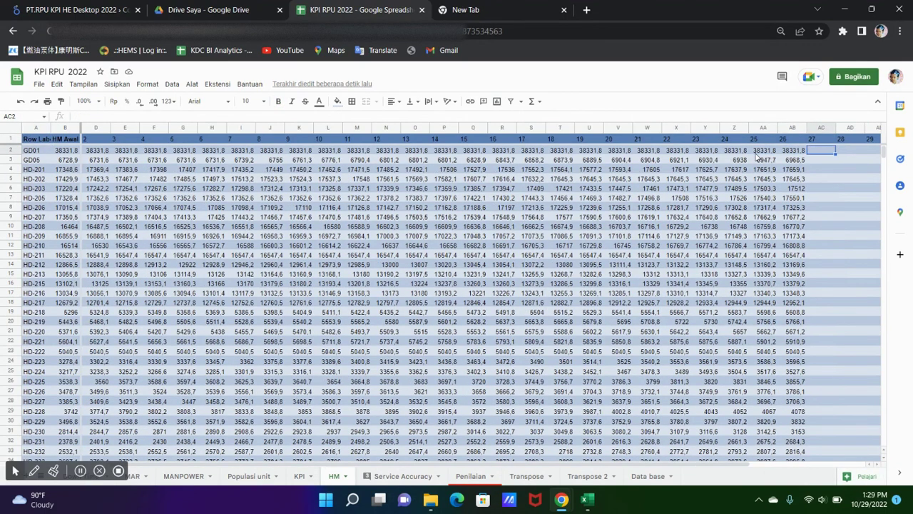
# Switch to the KPI Oktober 2022 workbook in Excel, leave the Daily Breakdown Record and open the HM Record
pyautogui.hotkey('alt', 'Tab')
pyautogui.hotkey('alt', 'Tab')
pyautogui.hotkey('alt', 'Tab')
pyautogui.hotkey('alt', 'Tab')
pyautogui.hotkey('alt', 'Tab')
pyautogui.hotkey('alt', 'Tab')
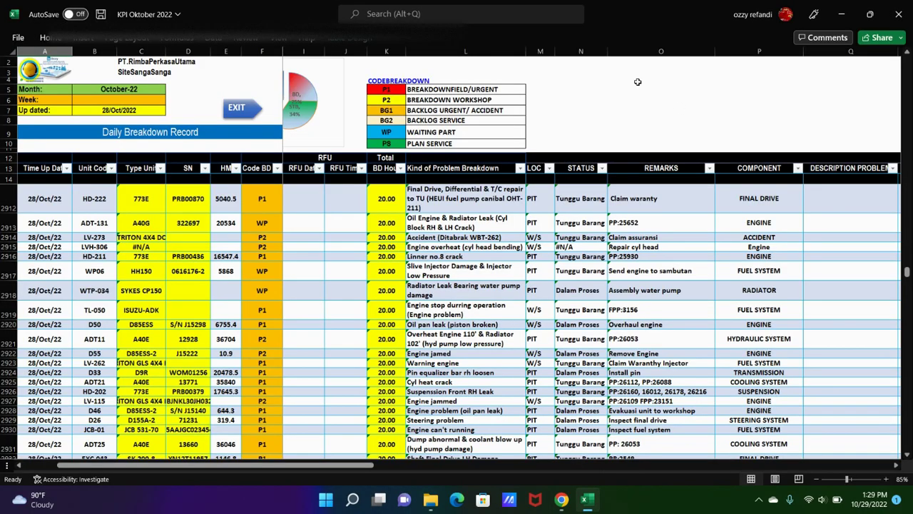
pyautogui.click(241, 107)
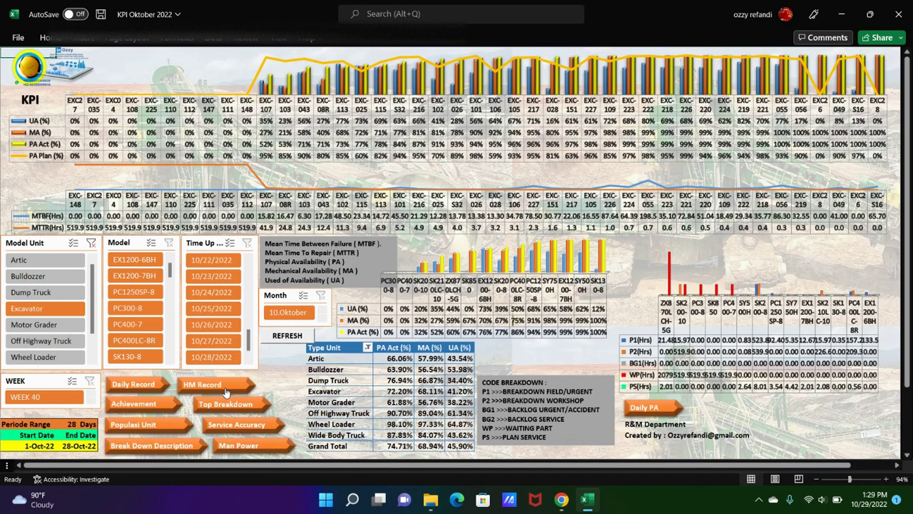
pyautogui.click(225, 387)
# Copy the 27-Oct and 28-Oct HM values of all units, from AF5 through AG224
pyautogui.click(603, 106)
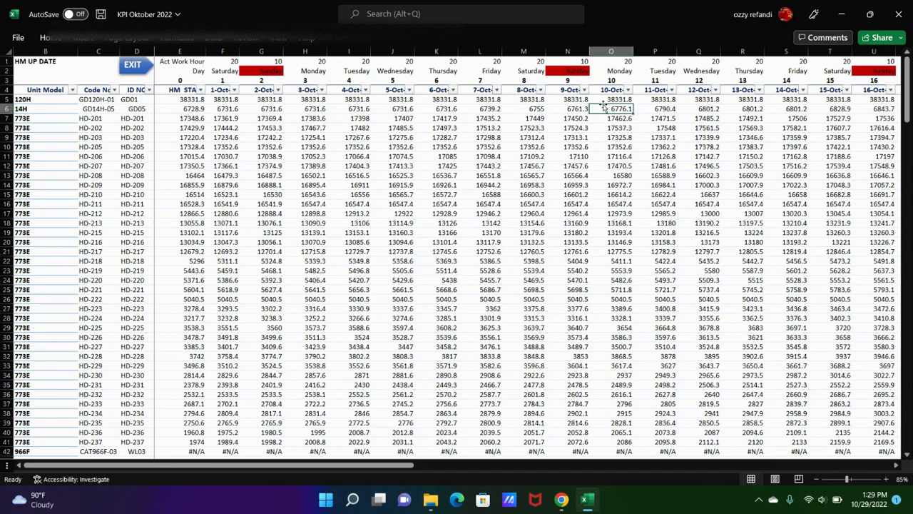
pyautogui.press('Up')
pyautogui.press('Up')
pyautogui.press('Right')
pyautogui.press('Right')
pyautogui.press('Right')
pyautogui.press('Right')
pyautogui.press('Right')
pyautogui.press('Right')
pyautogui.press('Right')
pyautogui.press('Right')
pyautogui.press('Right')
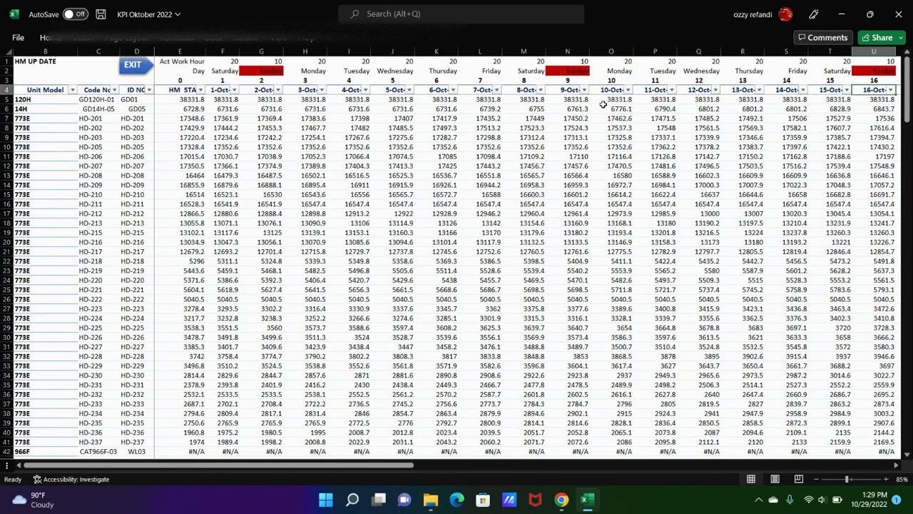
pyautogui.press('Right')
pyautogui.press('Right')
pyautogui.press('Right')
pyautogui.press('Right')
pyautogui.press('Right')
pyautogui.press('Right')
pyautogui.press('Right')
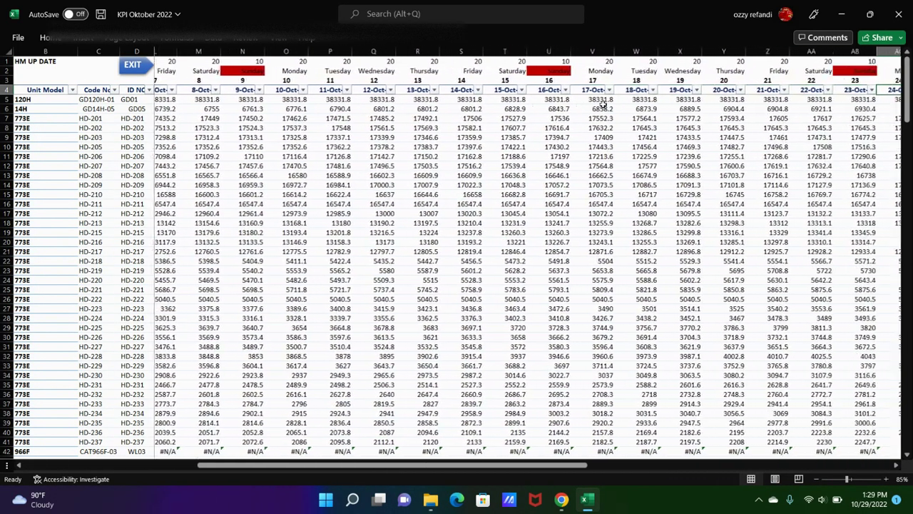
pyautogui.press('Right')
pyautogui.press('Right')
pyautogui.press('Right')
pyautogui.press('Right')
pyautogui.press('Right')
pyautogui.press('Left')
pyautogui.press('Left')
pyautogui.press('Left')
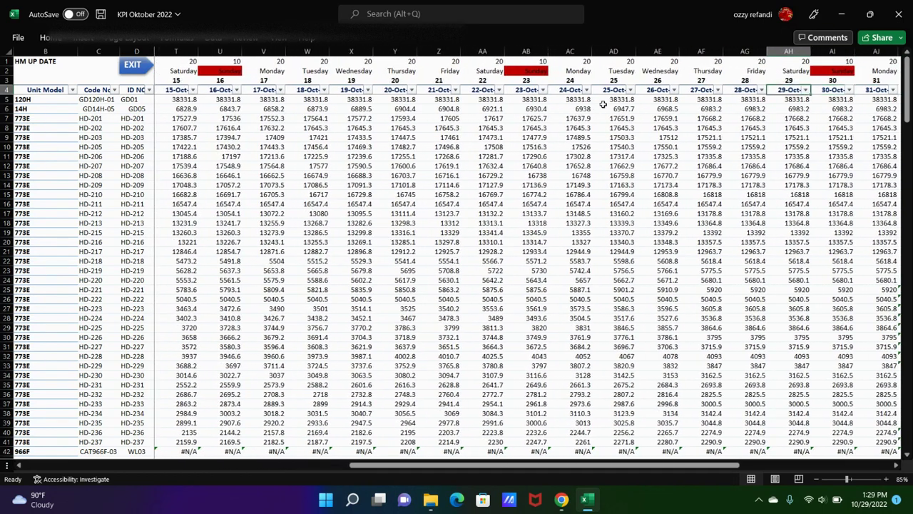
pyautogui.press('Up')
pyautogui.press('Down')
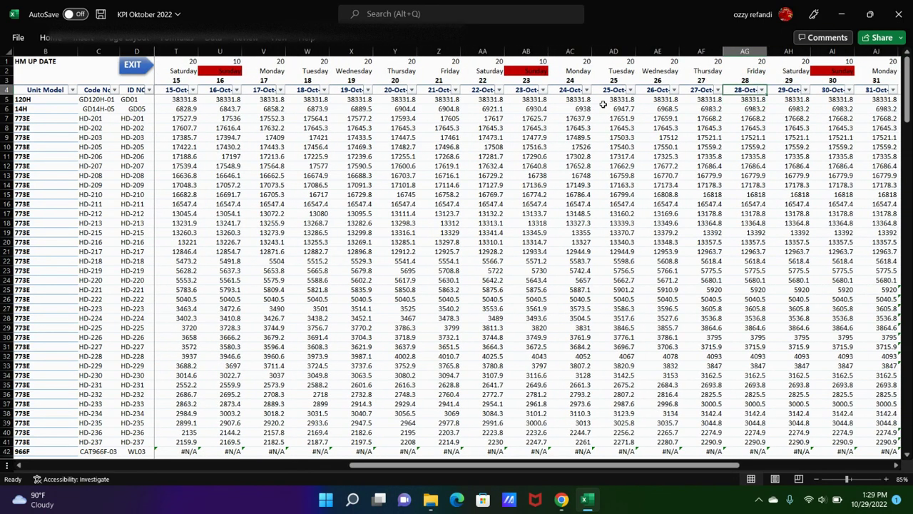
pyautogui.press('Left')
pyautogui.press('Down')
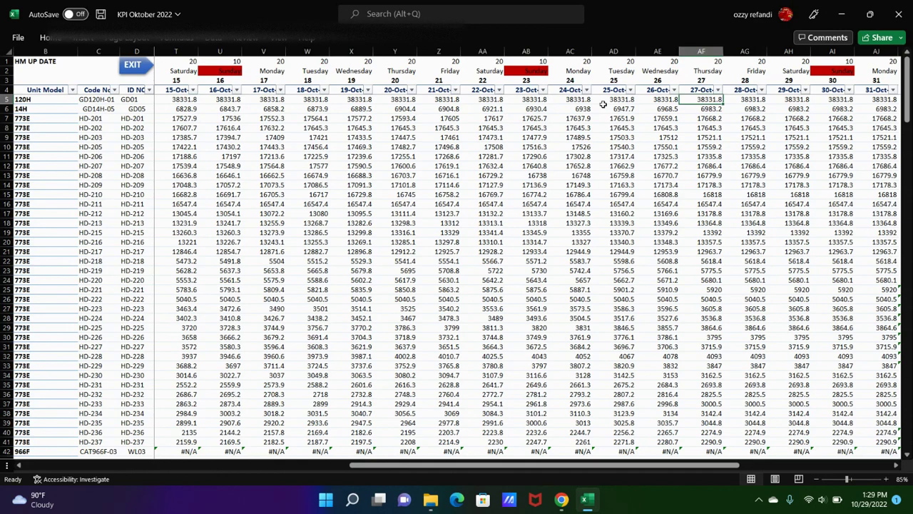
pyautogui.hotkey('ctrl', 'shift', 'Down')
pyautogui.hotkey('shift', 'Right')
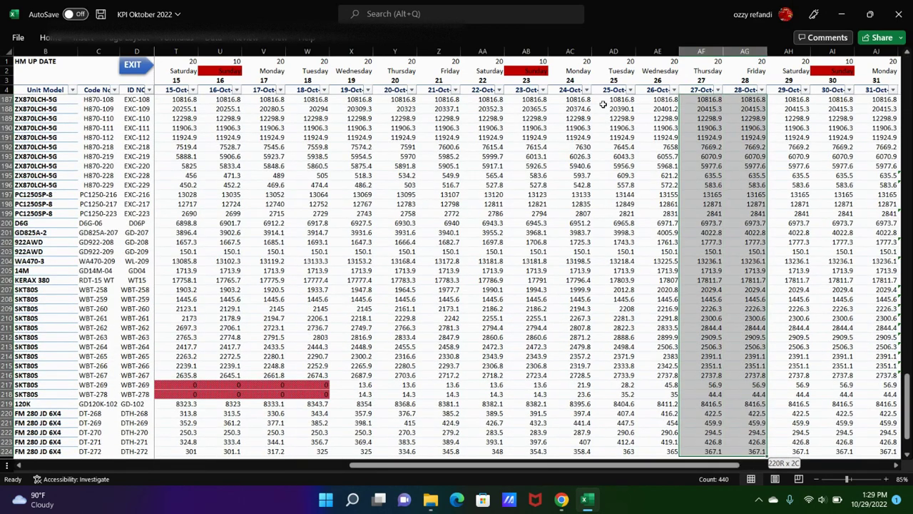
pyautogui.hotkey('ctrl', 'c')
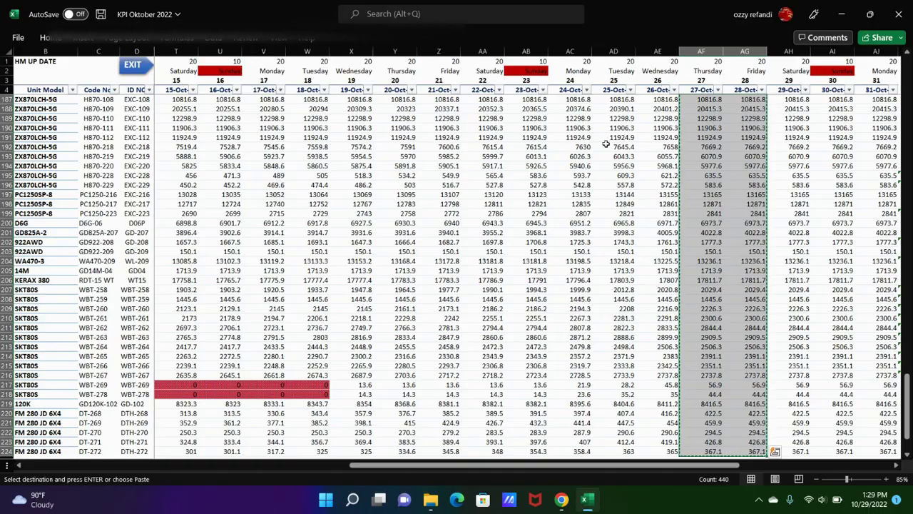
# Switch back to KPI RPU 2022 in Chrome and paste the copied HM readings as values only at AC2
pyautogui.hotkey('alt', 'Tab')
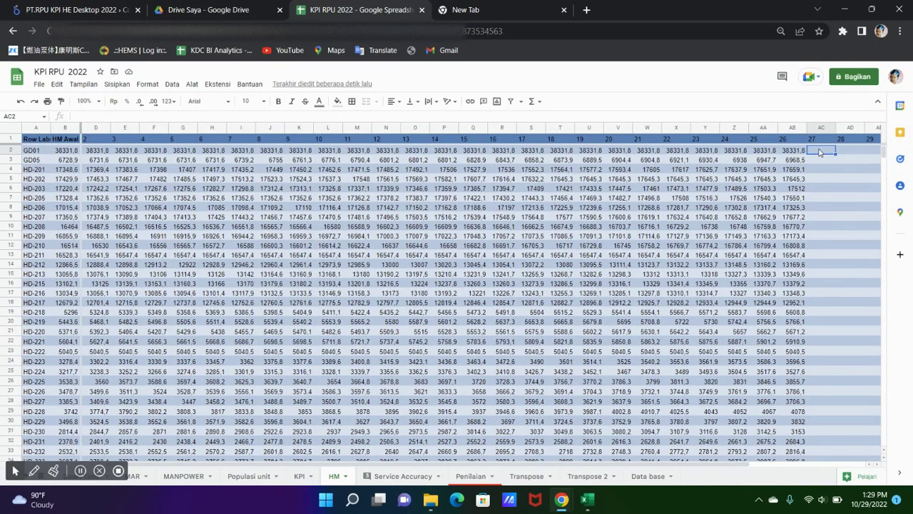
pyautogui.rightClick(819, 151)
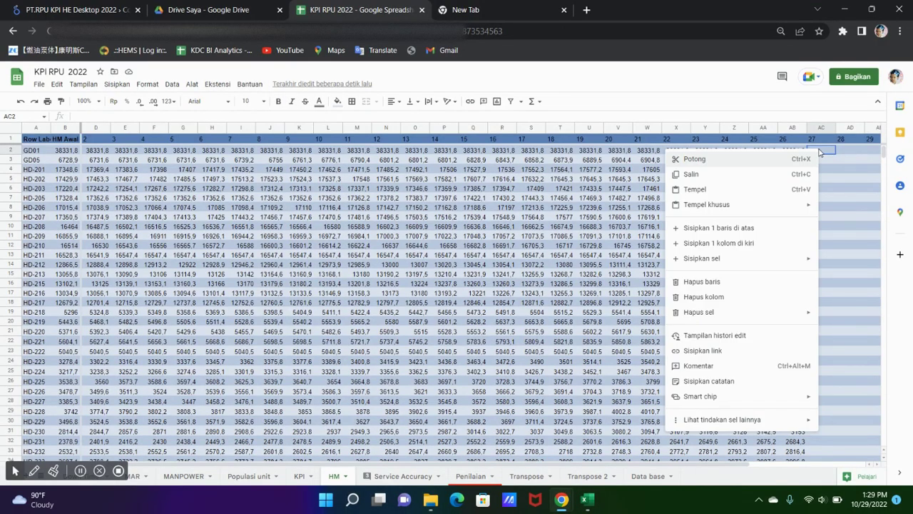
pyautogui.moveTo(735, 206)
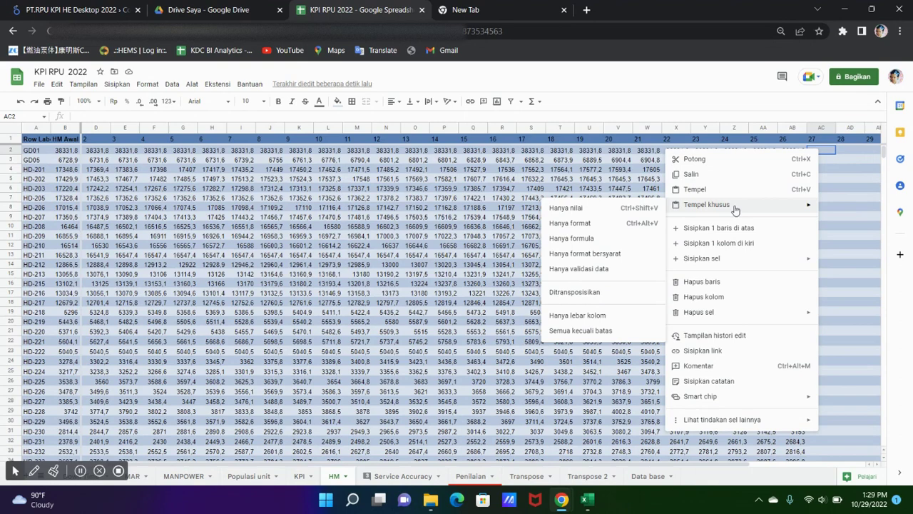
pyautogui.click(639, 212)
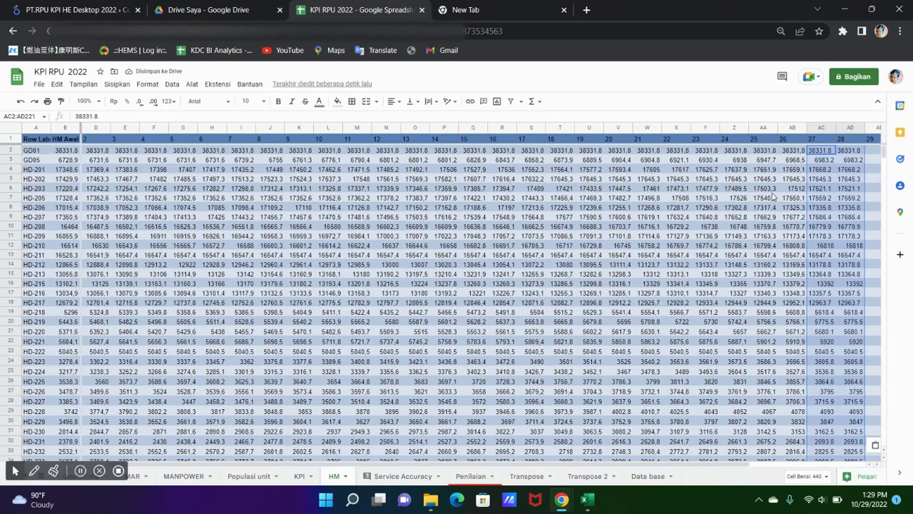
# Replace every decimal point with a comma in the pasted day 27 and 28 HM values, AC2:AD221
pyautogui.hotkey('ctrl', 'h')
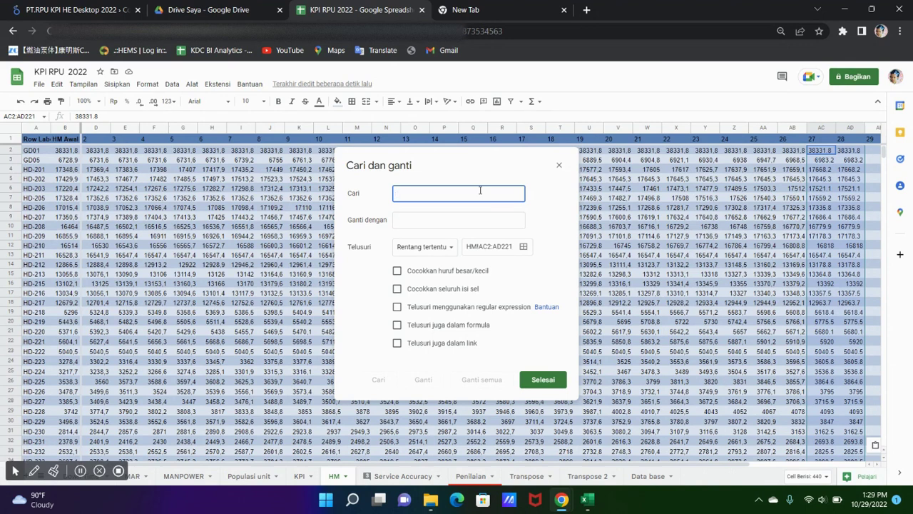
pyautogui.write('i')
pyautogui.press('BackSpace')
pyautogui.write('i')
pyautogui.click(462, 221)
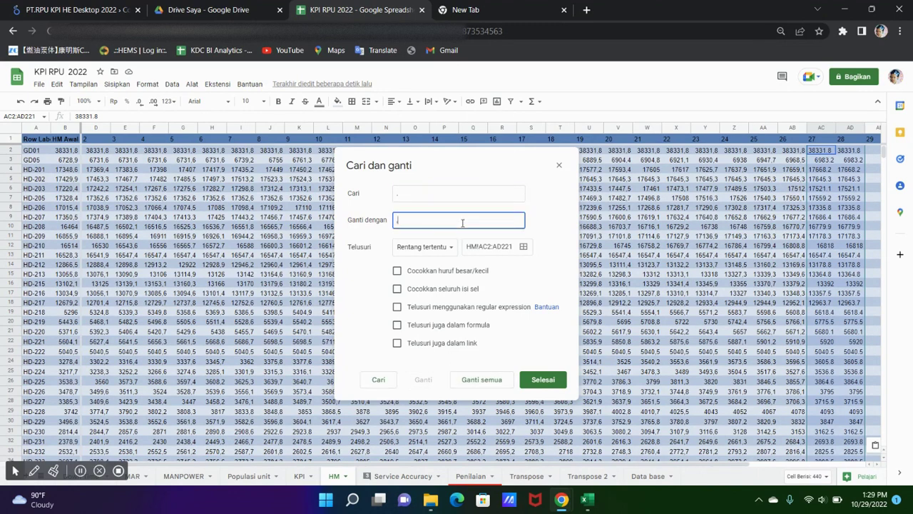
pyautogui.write(',')
pyautogui.click(479, 380)
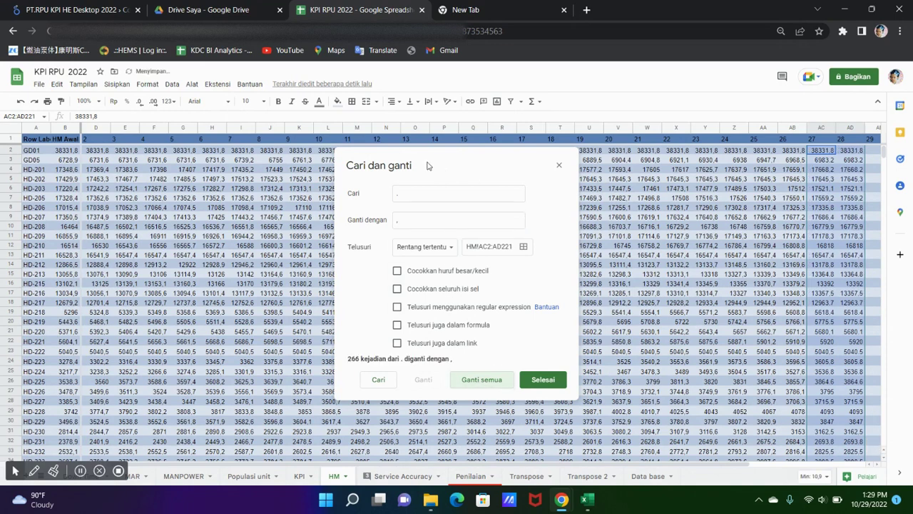
pyautogui.click(544, 380)
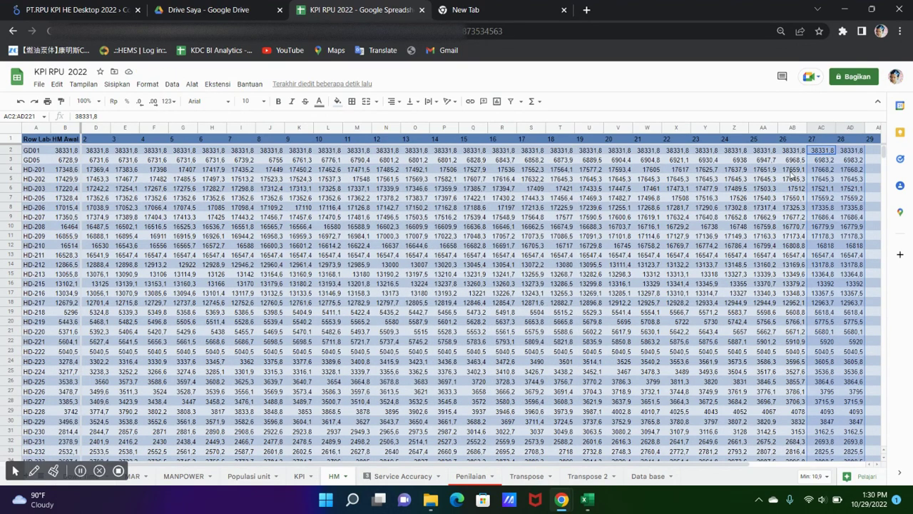
# Check the converted HM values for days 27 and 28 in columns AC and AD
pyautogui.click(830, 152)
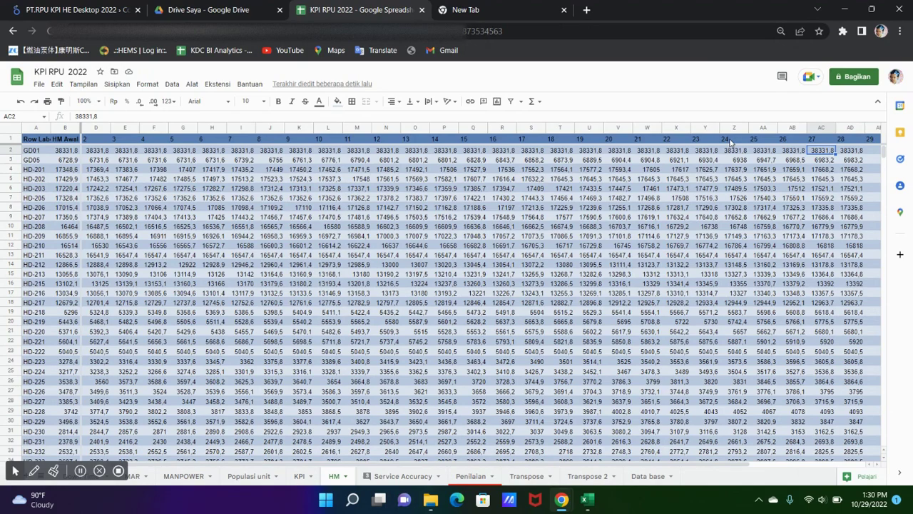
pyautogui.scroll(-5, 742, 171)
pyautogui.scroll(5, 771, 203)
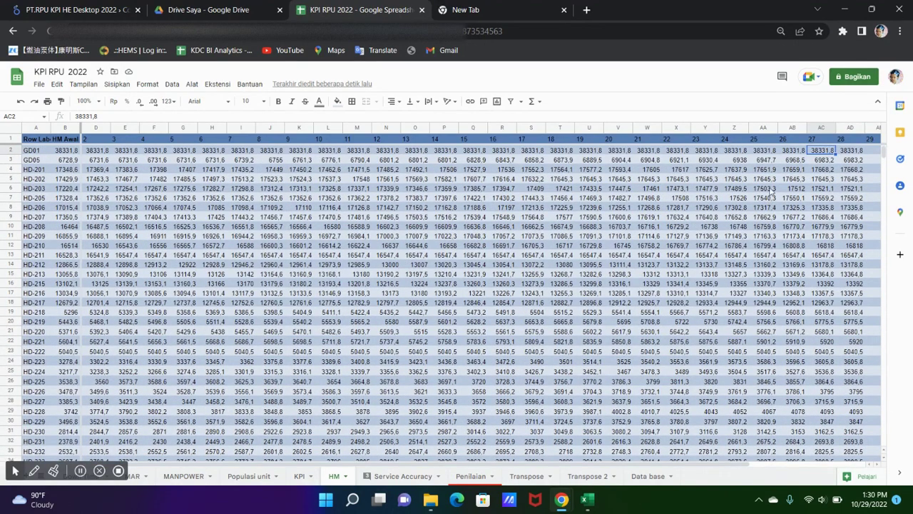
pyautogui.click(852, 152)
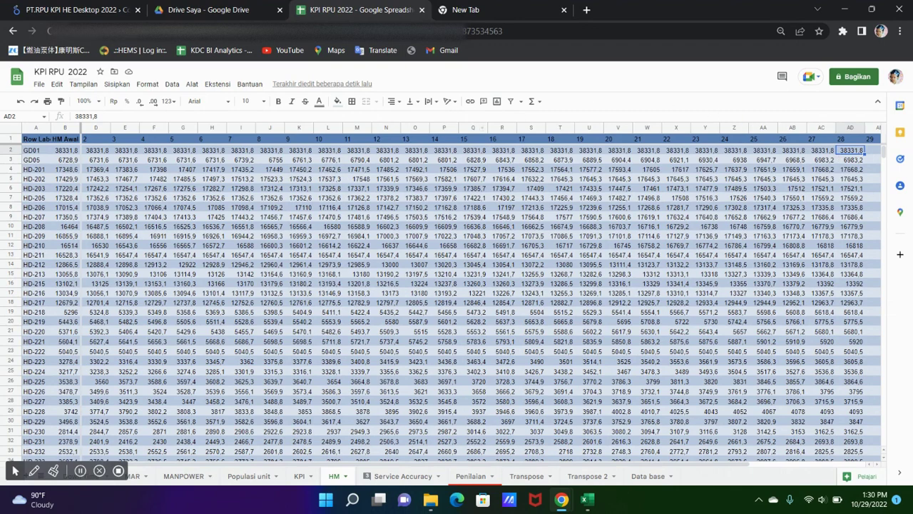
# Switch to the PT.RPU KPI HE Desktop 2022 report, open the Down Time Desc page and refresh the report data
pyautogui.click(77, 13)
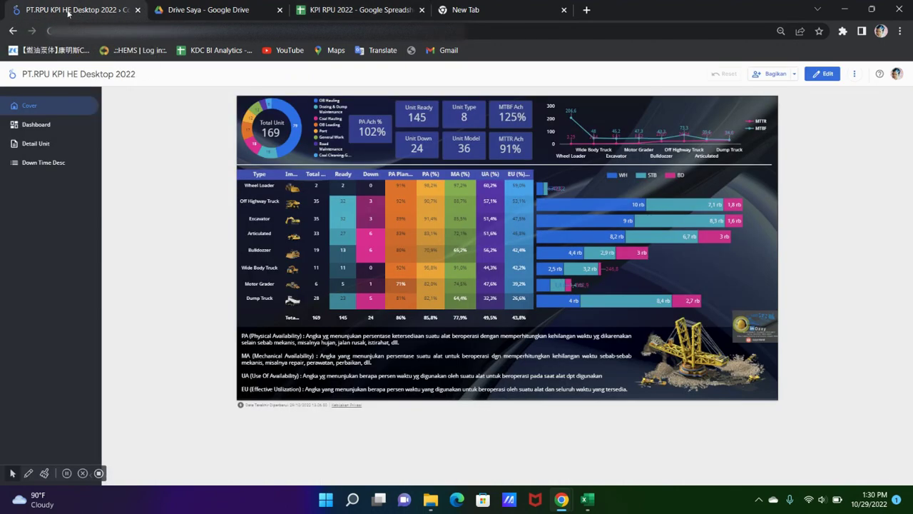
pyautogui.click(39, 163)
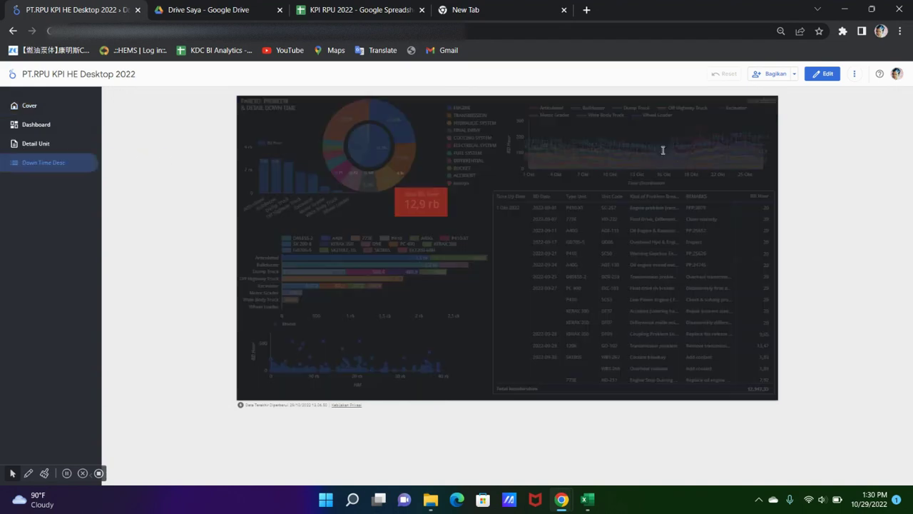
pyautogui.moveTo(763, 169)
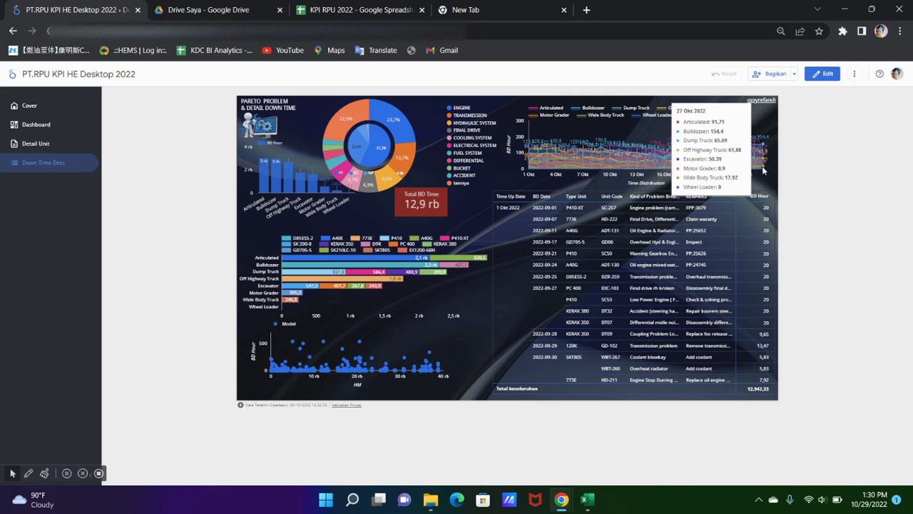
pyautogui.click(854, 73)
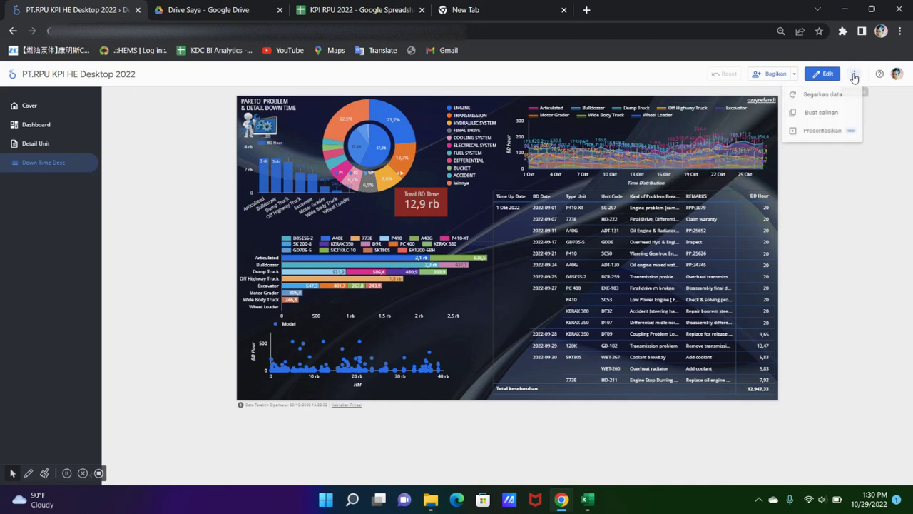
pyautogui.click(823, 97)
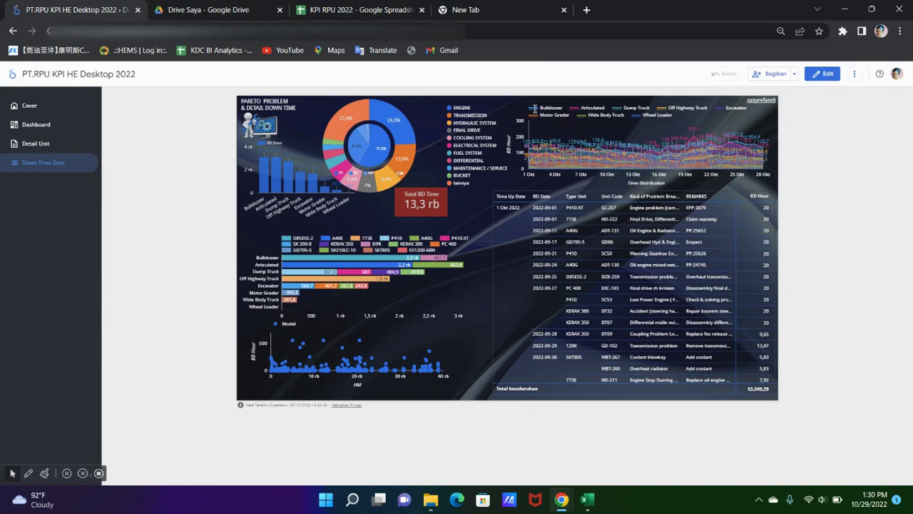
# Present the refreshed report full screen and inspect the Time Distribution chart and the Cover page's Total Unit chart
pyautogui.click(854, 73)
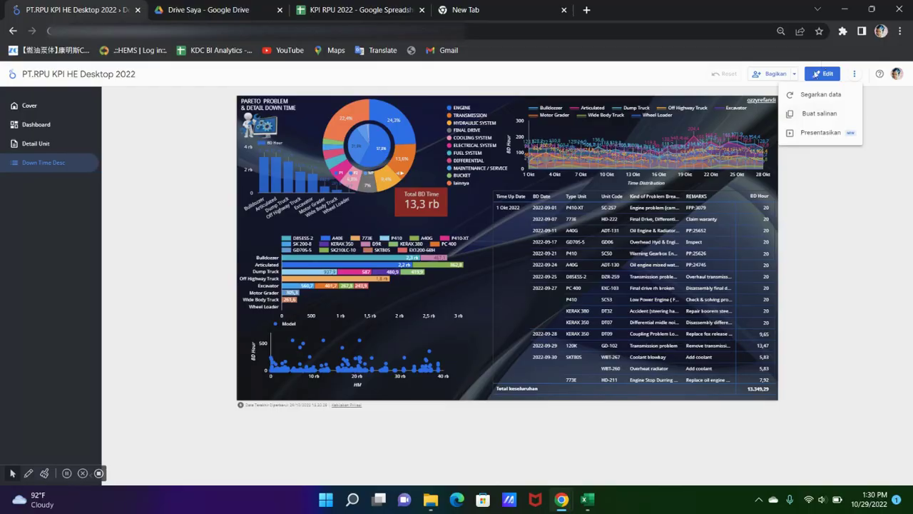
pyautogui.click(822, 132)
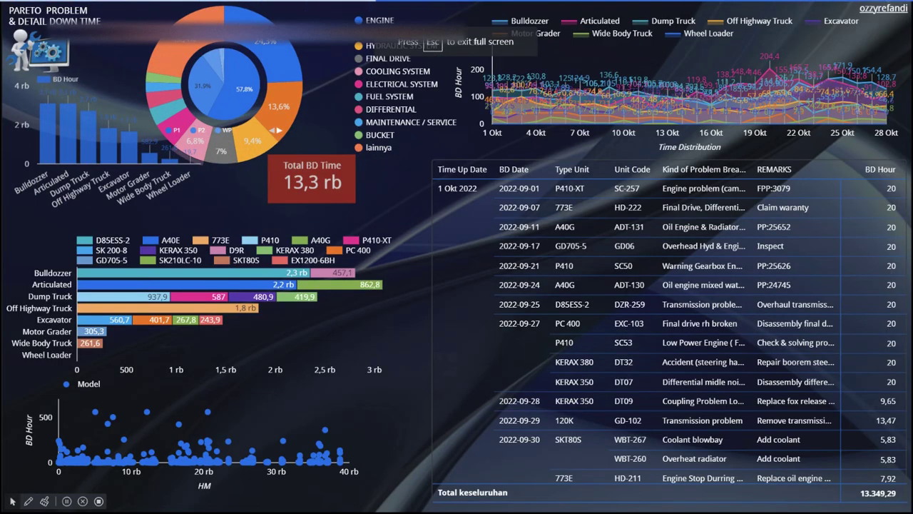
pyautogui.moveTo(888, 123)
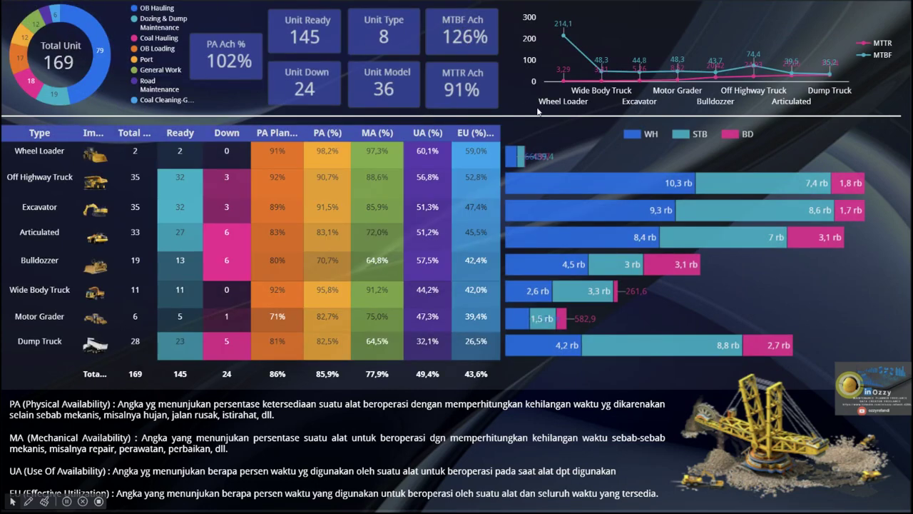
pyautogui.moveTo(63, 18)
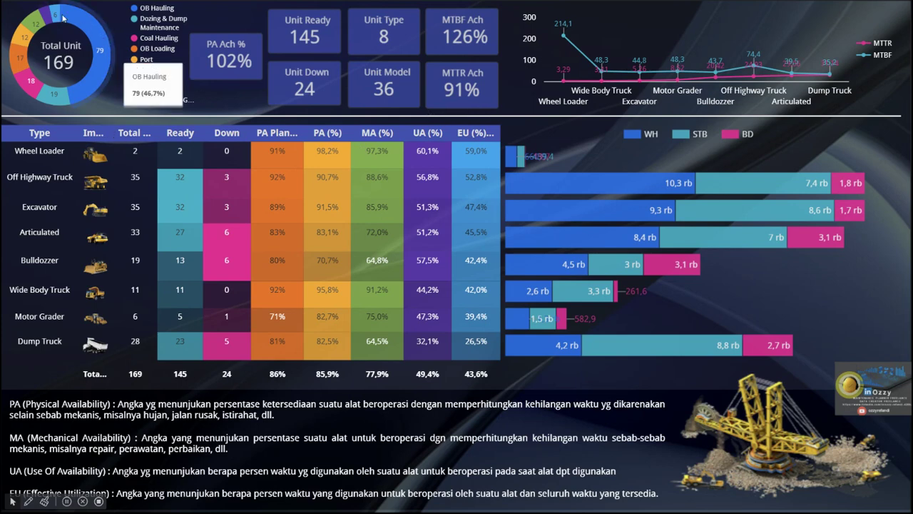
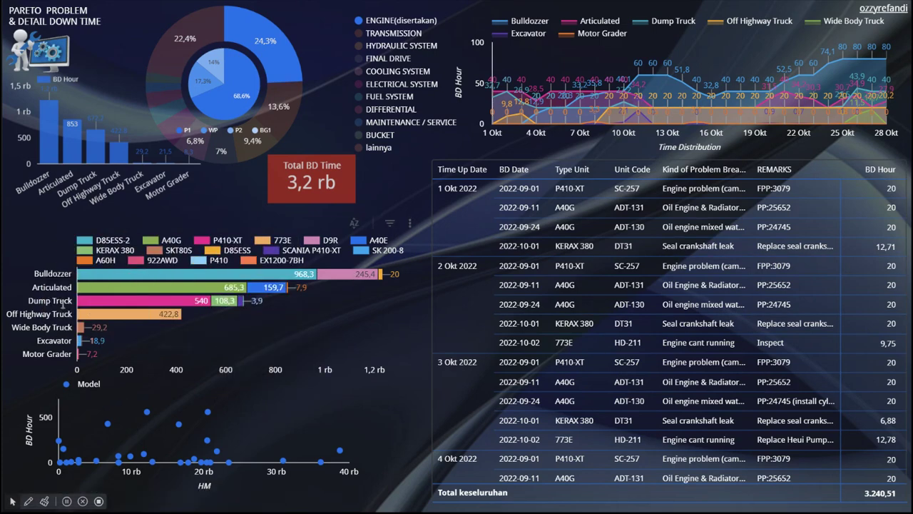
# Examine the daily breakdown records behind the high BD Hour scatter point near 12 rb HM, and clear that point and the ENGINE filter
pyautogui.moveTo(151, 418)
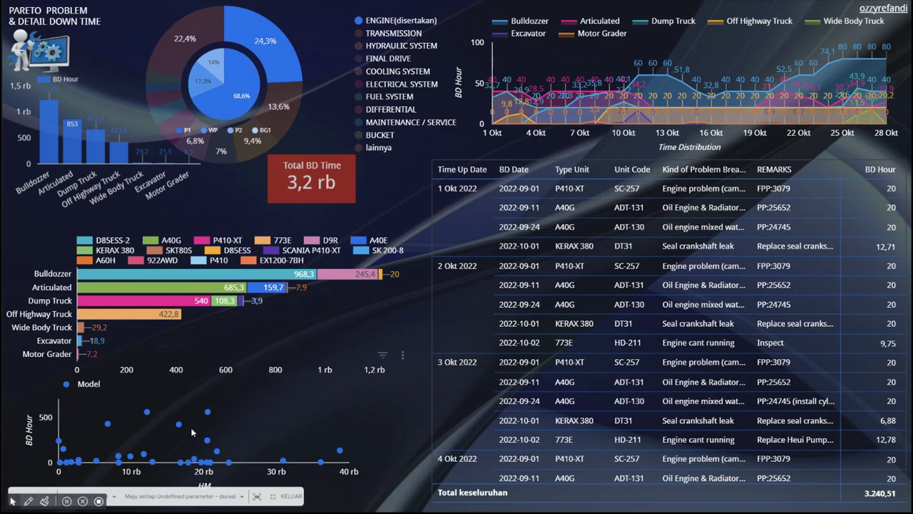
pyautogui.click(147, 414)
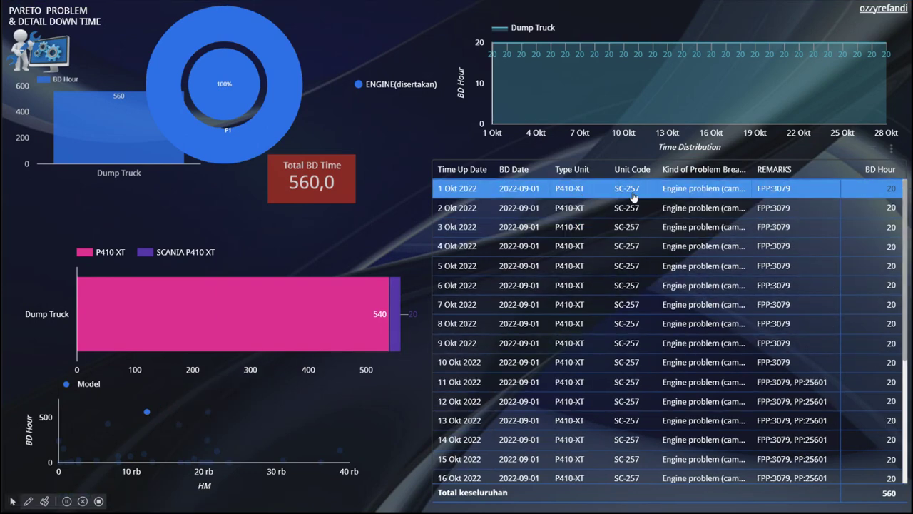
pyautogui.scroll(-4, 640, 207)
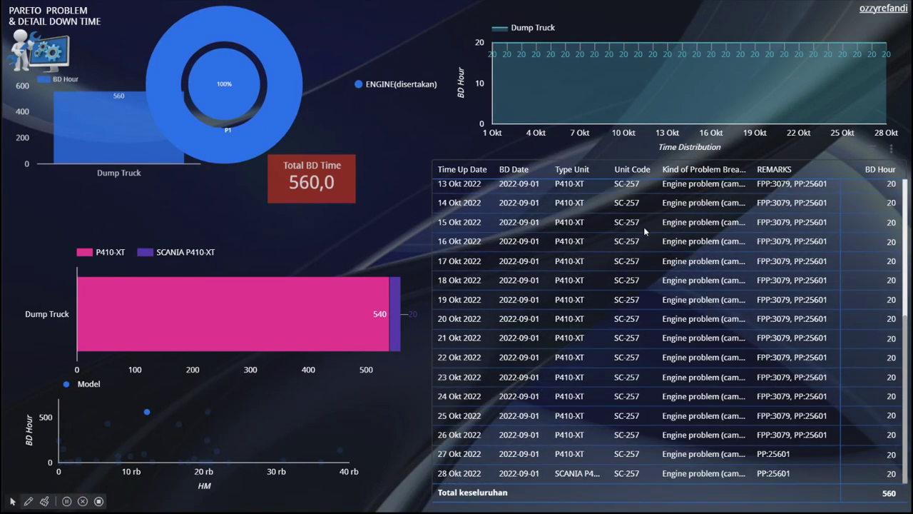
pyautogui.scroll(4, 644, 227)
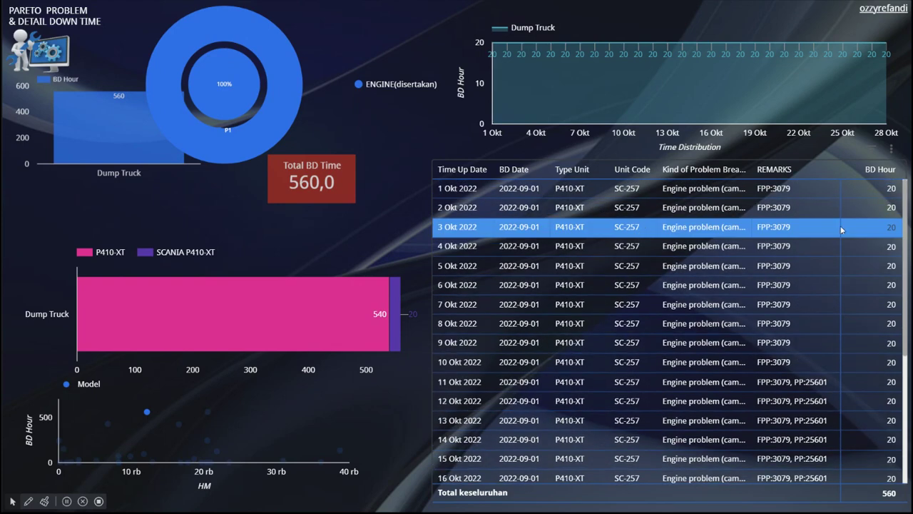
pyautogui.scroll(-4, 812, 230)
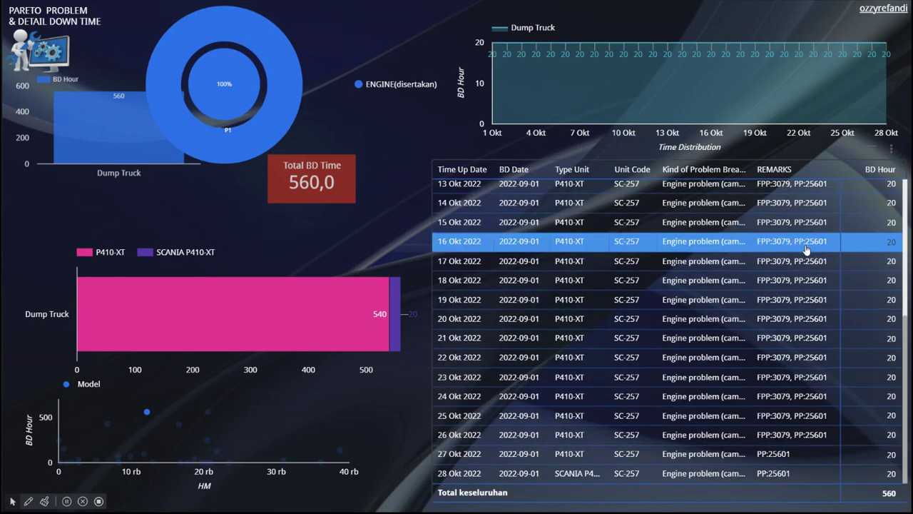
pyautogui.scroll(4, 797, 196)
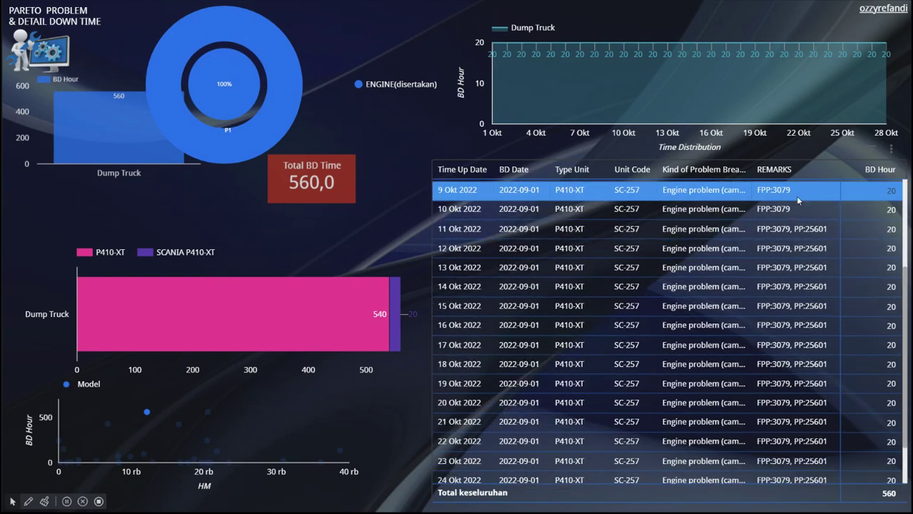
pyautogui.scroll(-4, 797, 200)
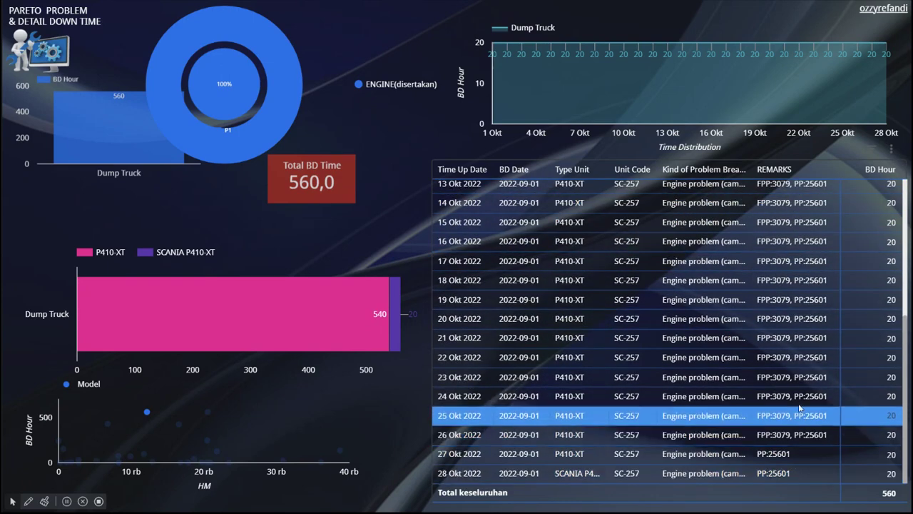
pyautogui.scroll(4, 792, 322)
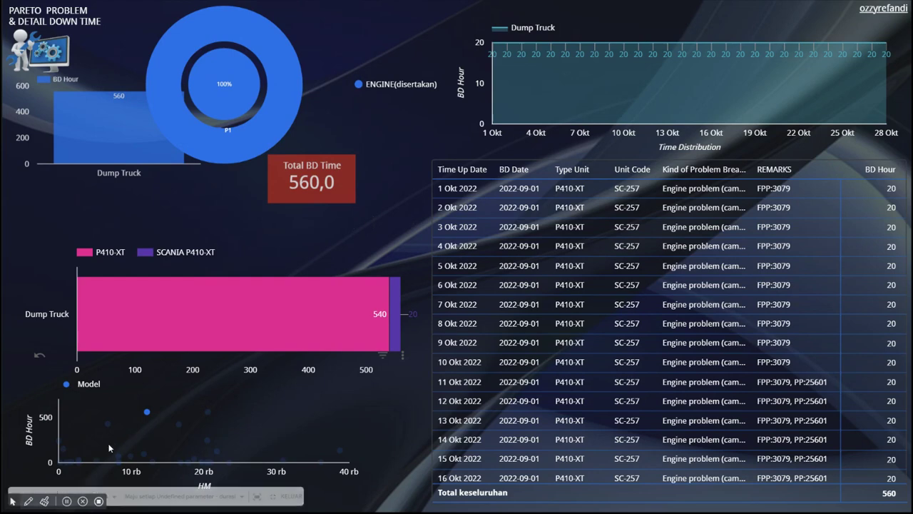
pyautogui.click(153, 414)
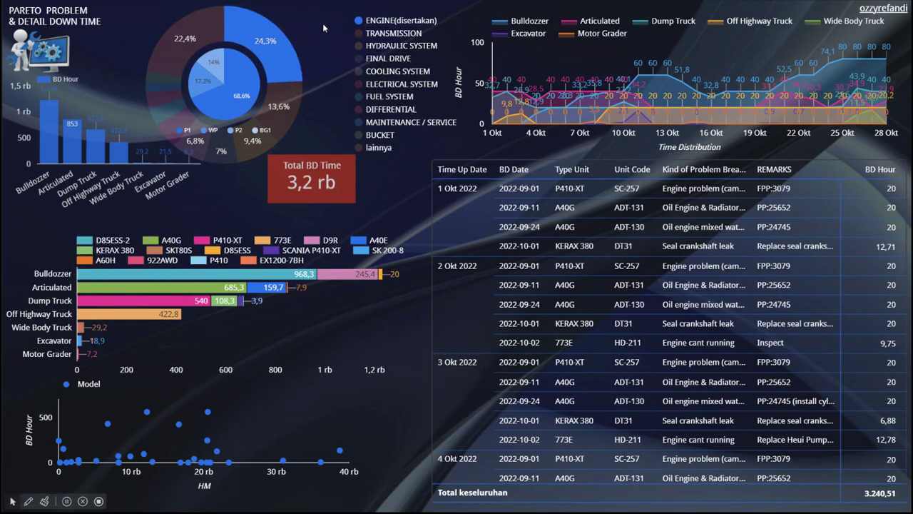
pyautogui.click(358, 20)
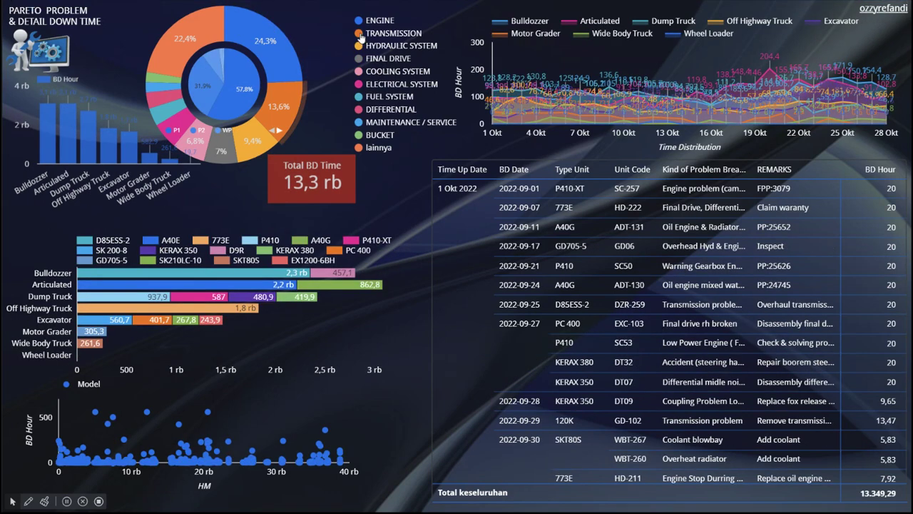
# Filter the downtime page by TRANSMISSION and review its breakdown records and share of BD hours
pyautogui.click(361, 35)
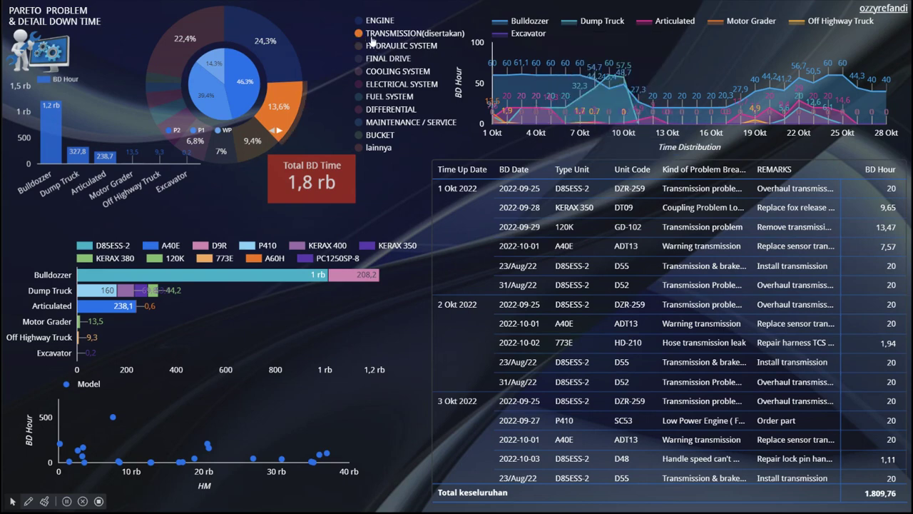
pyautogui.click(580, 188)
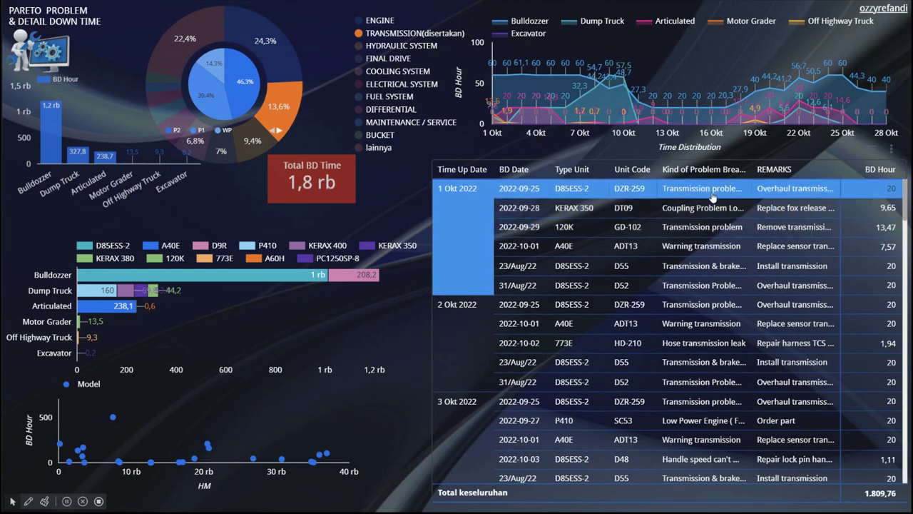
pyautogui.scroll(-3, 724, 257)
pyautogui.scroll(-10, 723, 254)
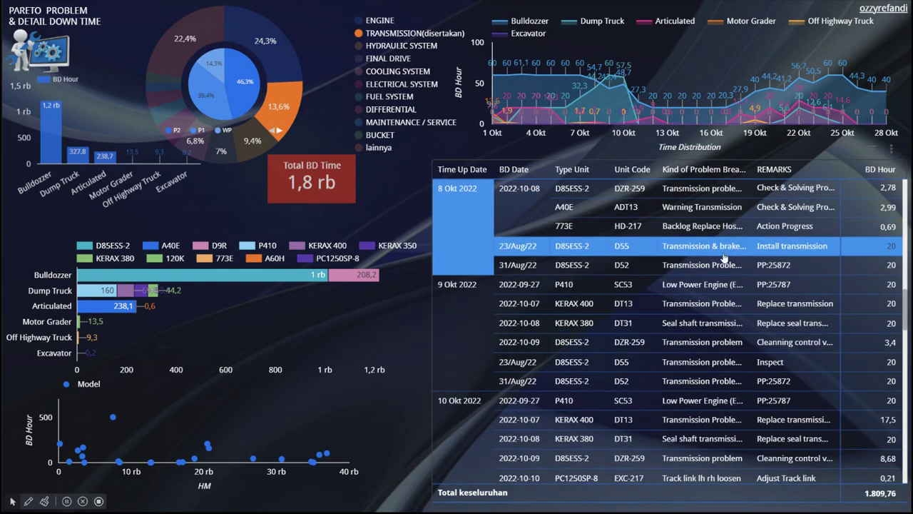
pyautogui.scroll(10, 723, 252)
pyautogui.moveTo(253, 97)
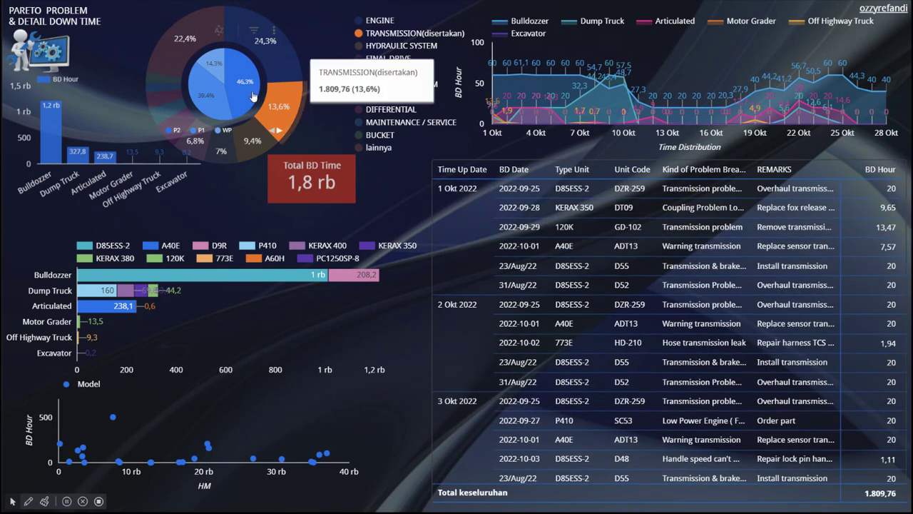
# Narrow the transmission breakdowns to model D85ESS-2, review their daily records, and clear both the model and TRANSMISSION filters
pyautogui.click(85, 246)
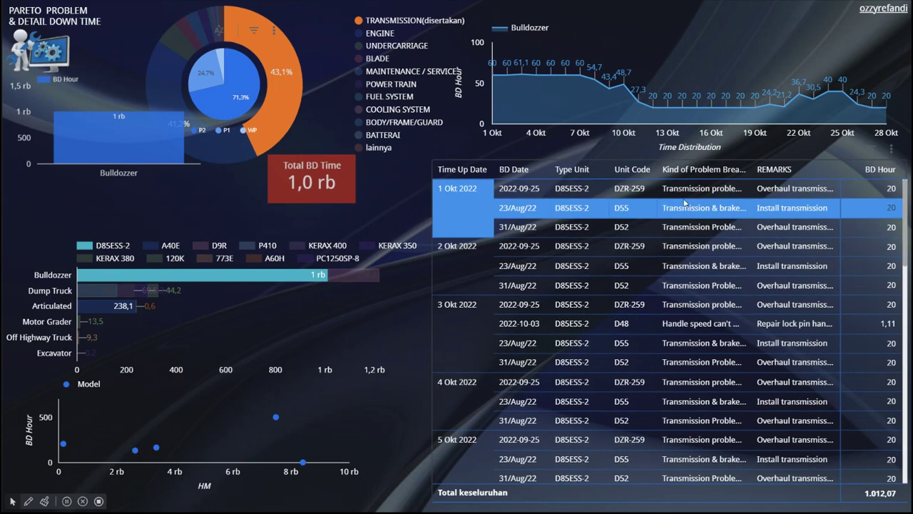
pyautogui.click(649, 187)
pyautogui.click(707, 266)
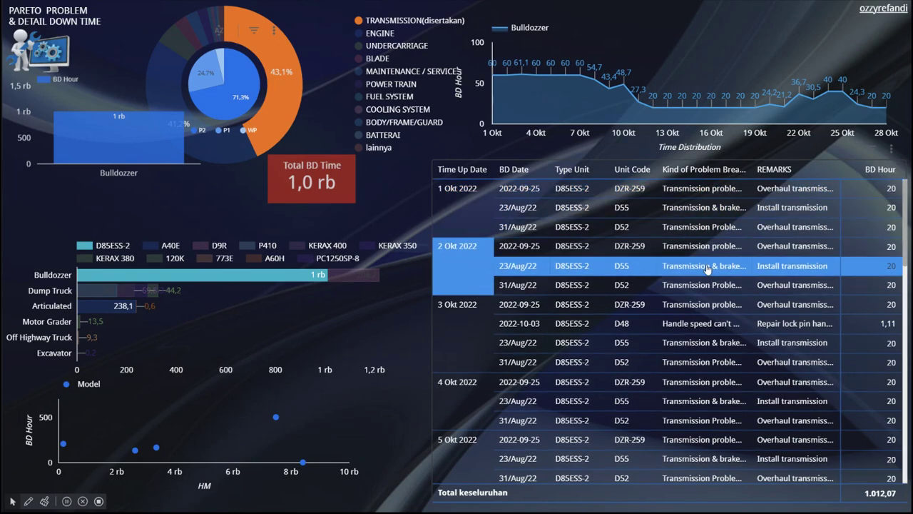
pyautogui.scroll(-3, 708, 264)
pyautogui.click(708, 260)
pyautogui.scroll(-15, 708, 269)
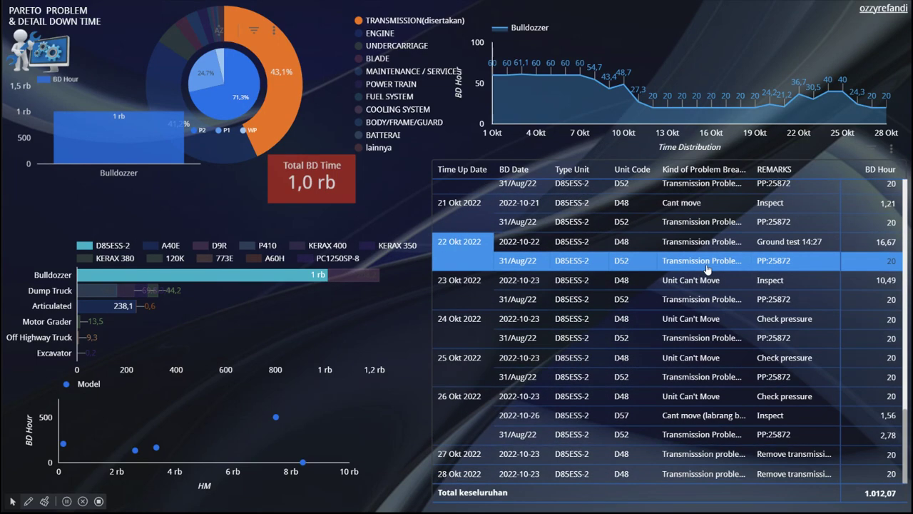
pyautogui.scroll(15, 708, 268)
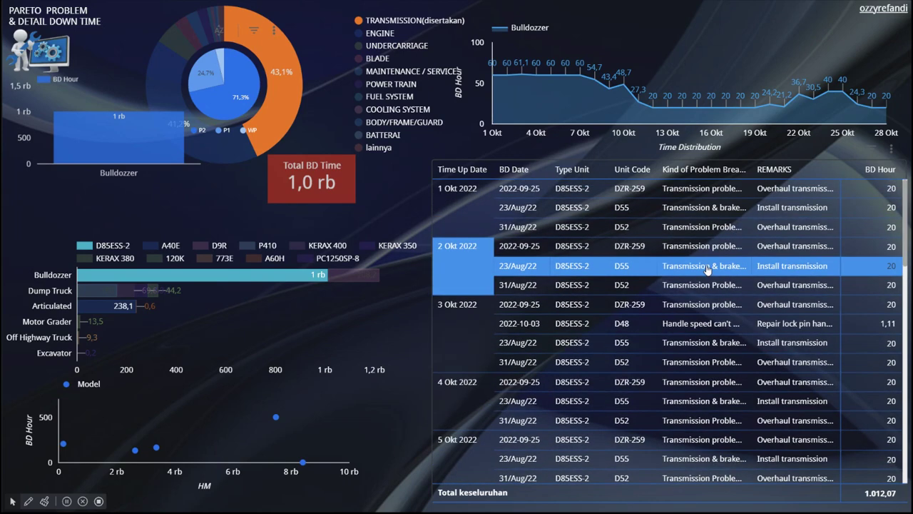
pyautogui.click(22, 226)
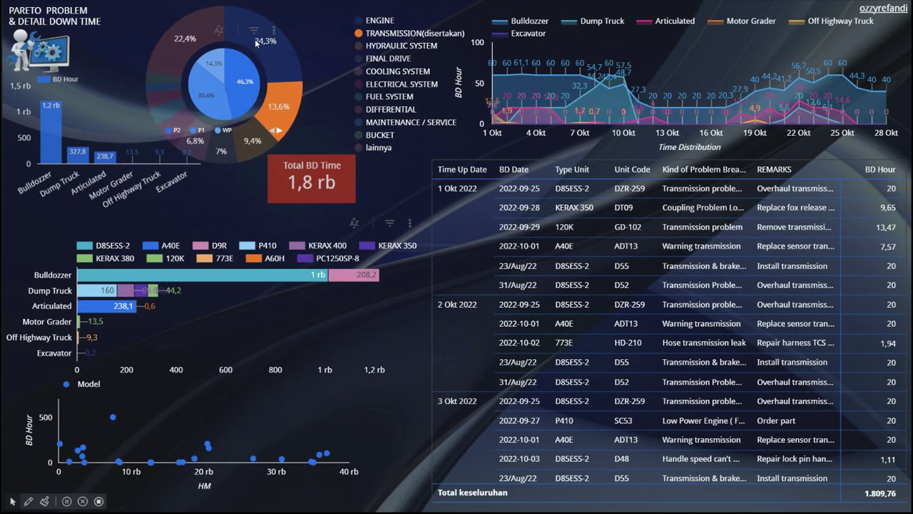
pyautogui.click(361, 37)
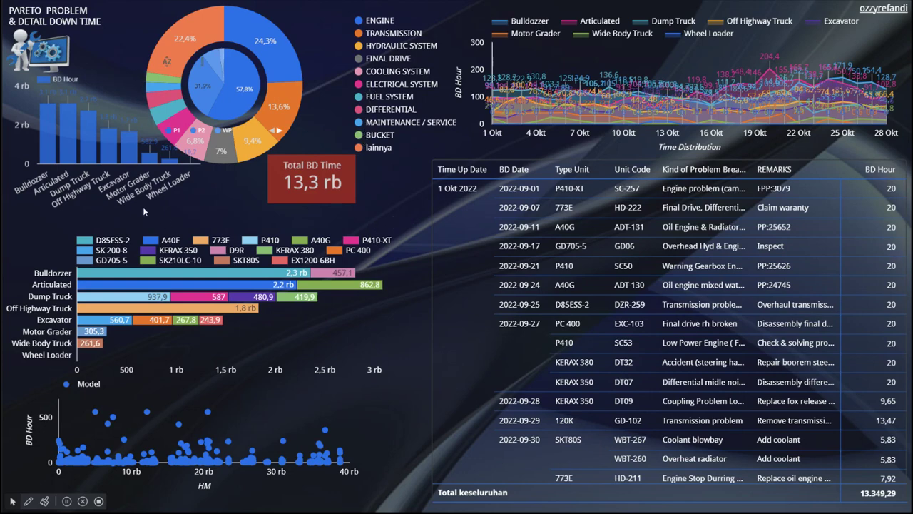
# Filter the downtime page to the Articulated unit type from the BD Hour column chart
pyautogui.moveTo(61, 151)
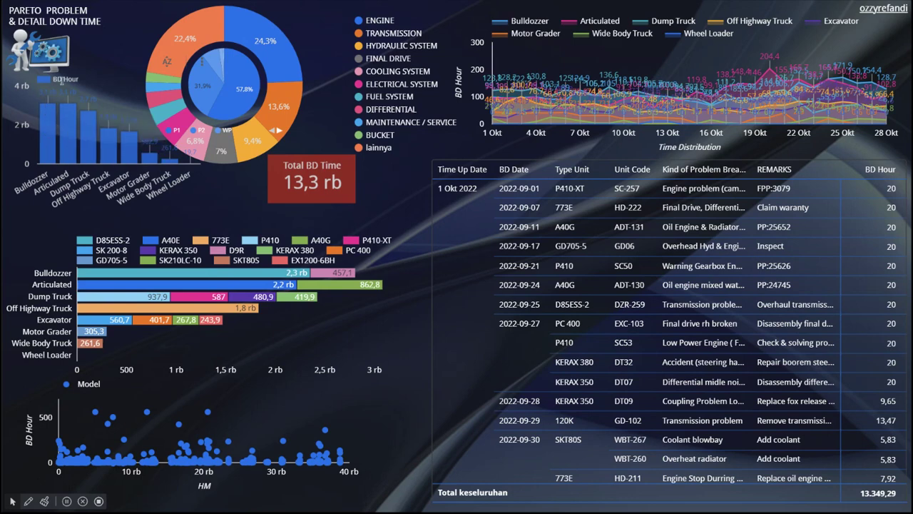
pyautogui.click(68, 148)
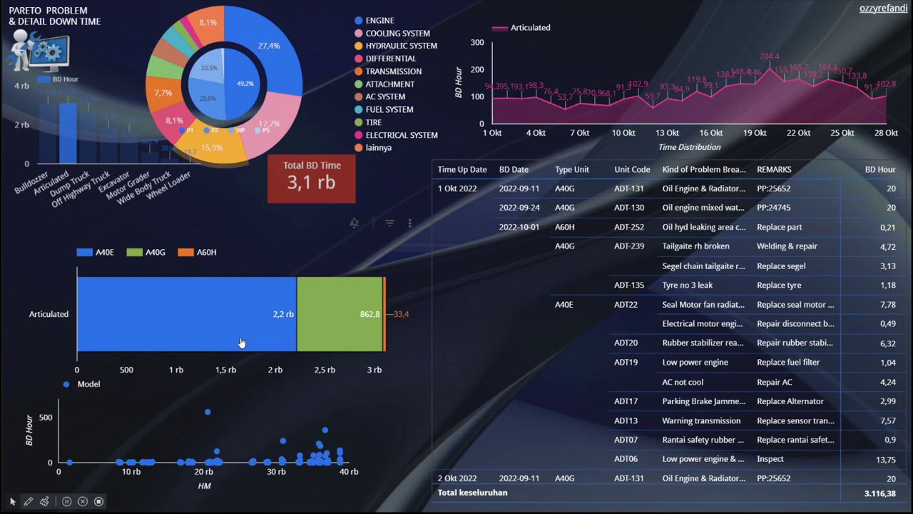
# Review the Articulated downtime by model A40E, A40G and A60H and its BD Hour against HM scatter points
pyautogui.click(581, 188)
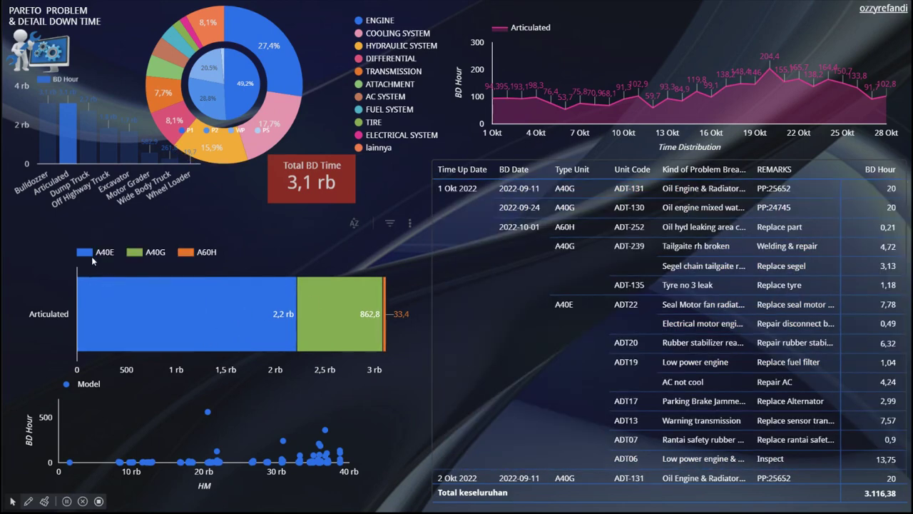
pyautogui.moveTo(217, 315)
pyautogui.moveTo(260, 286)
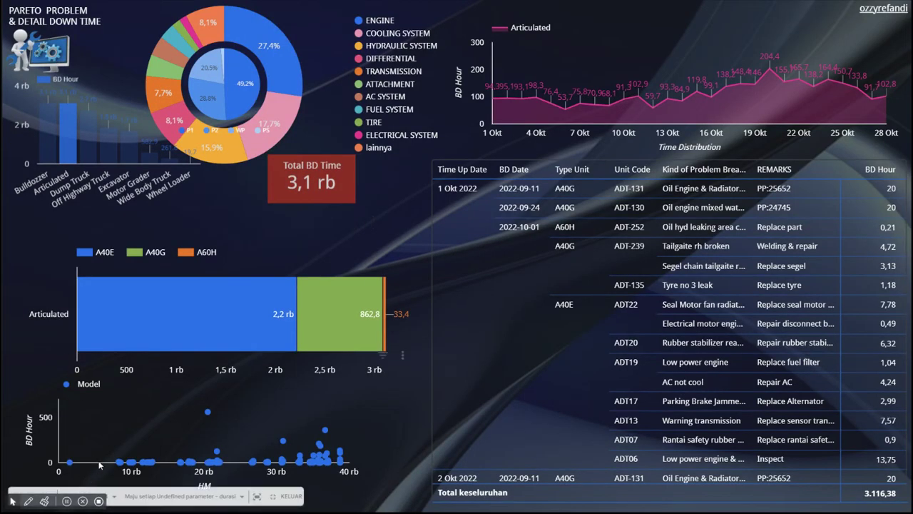
pyautogui.moveTo(209, 417)
# Filter the downtime page to Dump Truck, review its breakdown data, and switch the filter to Off Highway Truck
pyautogui.moveTo(96, 142)
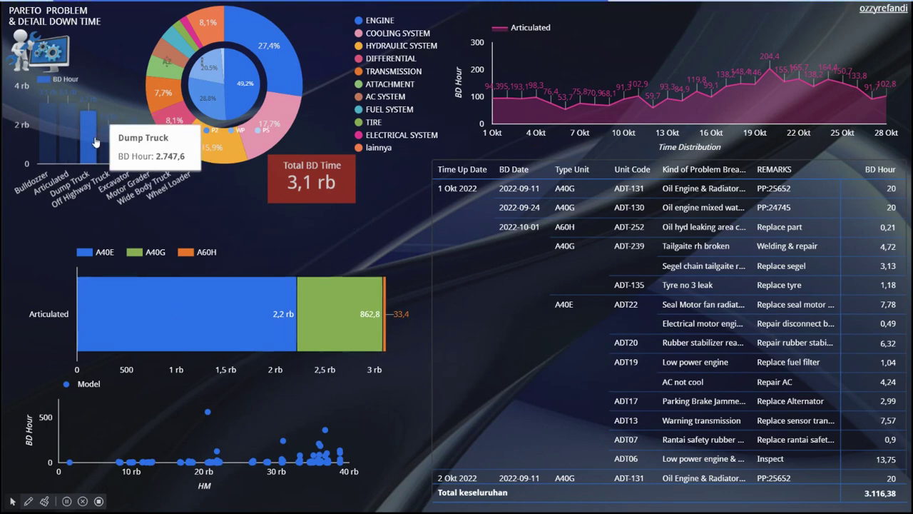
pyautogui.click(87, 139)
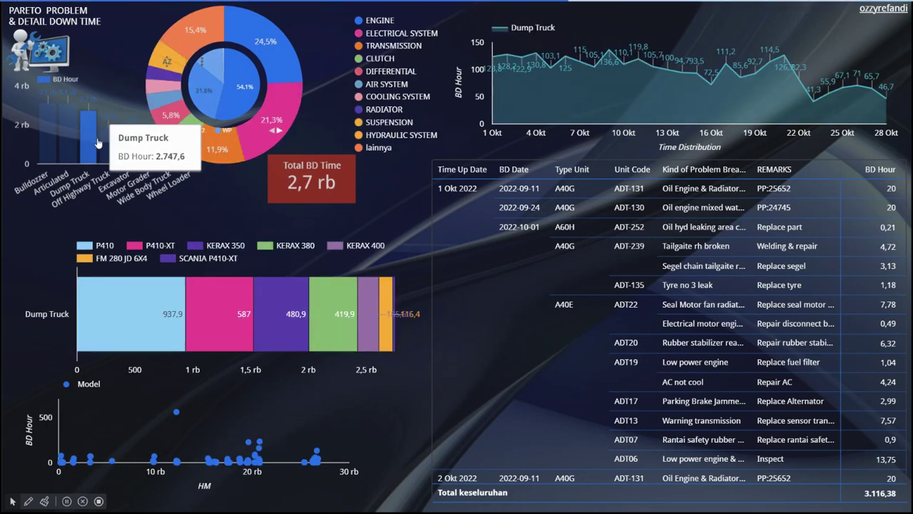
pyautogui.moveTo(116, 147)
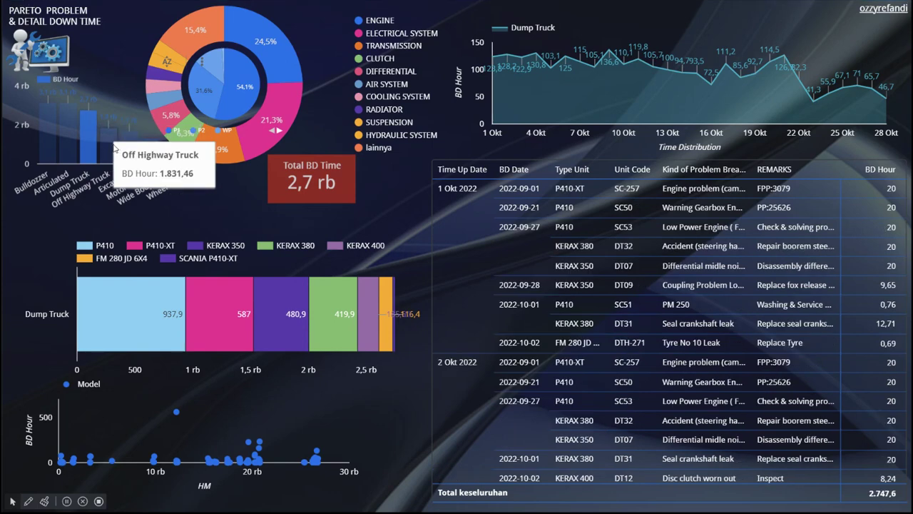
pyautogui.click(109, 146)
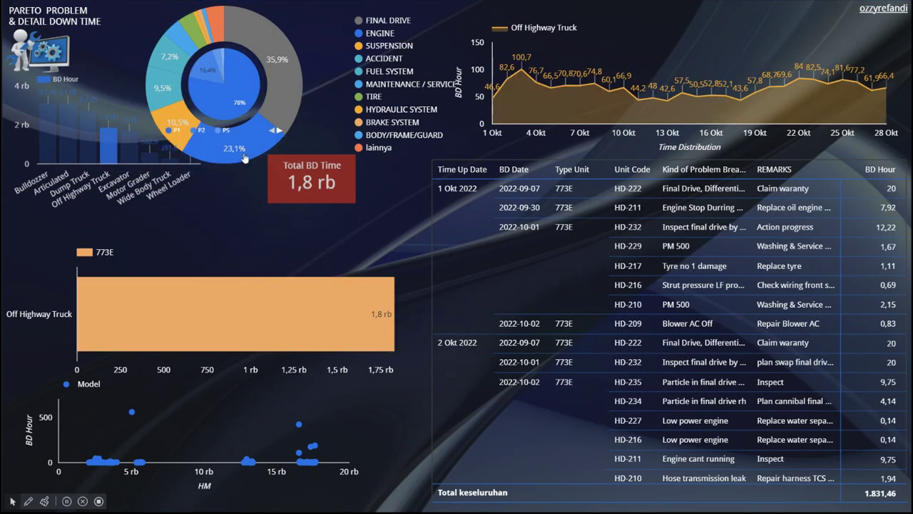
# Examine the Off Highway Truck daily BD Hour trend and narrow the page to 3 Okt 2022 to review its records
pyautogui.moveTo(109, 157)
pyautogui.moveTo(519, 75)
pyautogui.moveTo(593, 88)
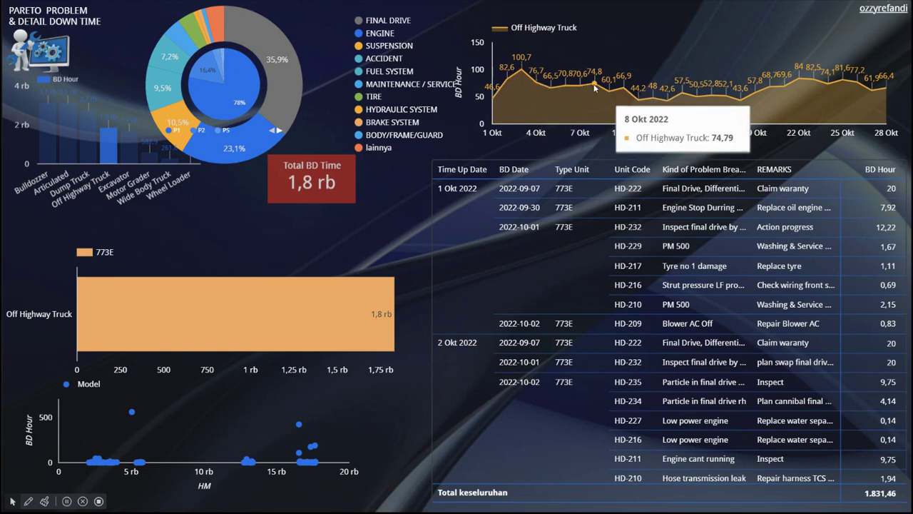
pyautogui.moveTo(769, 103)
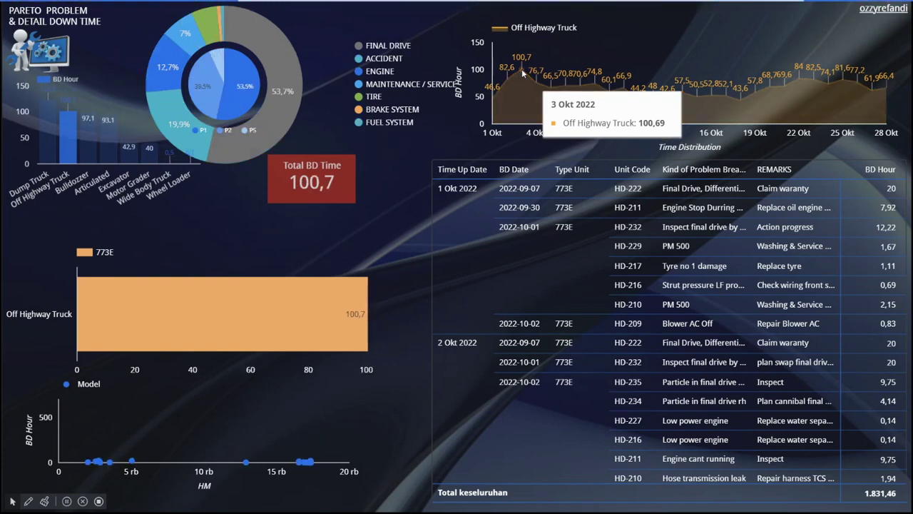
pyautogui.click(522, 74)
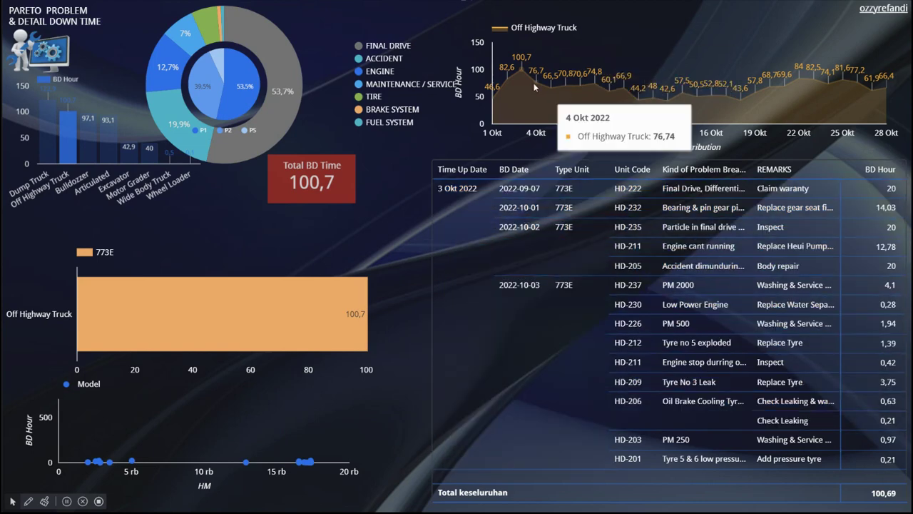
pyautogui.moveTo(522, 61)
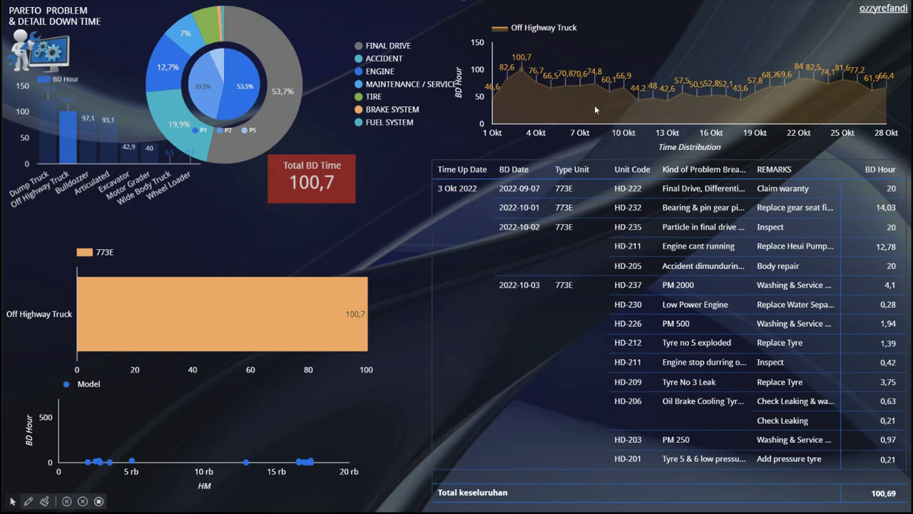
pyautogui.click(535, 98)
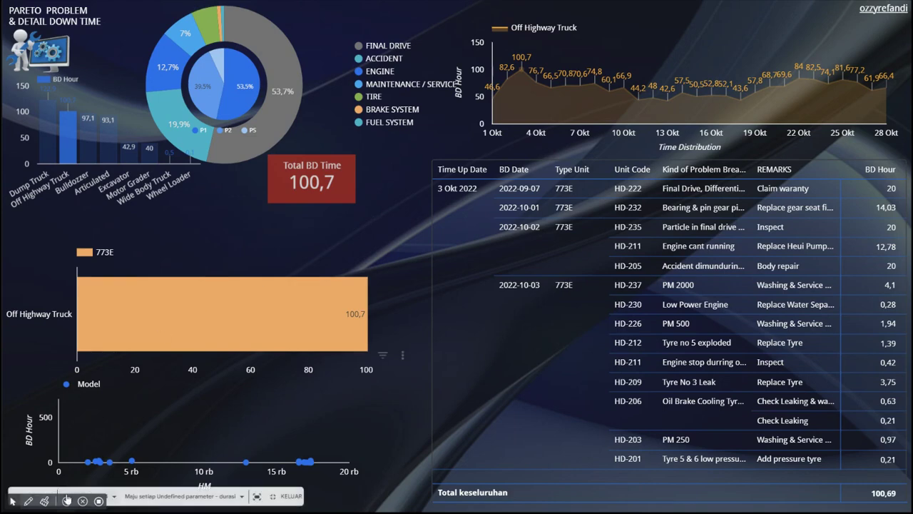
# Clear the 3 Okt 2022 and Off Highway Truck filters and browse the daily breakdown records of all unit types
pyautogui.click(105, 374)
pyautogui.click(115, 152)
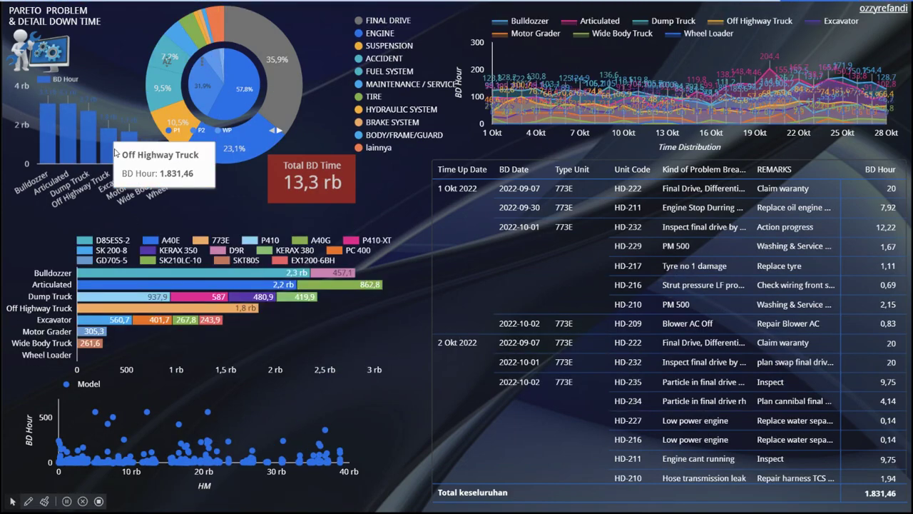
pyautogui.scroll(-10, 592, 286)
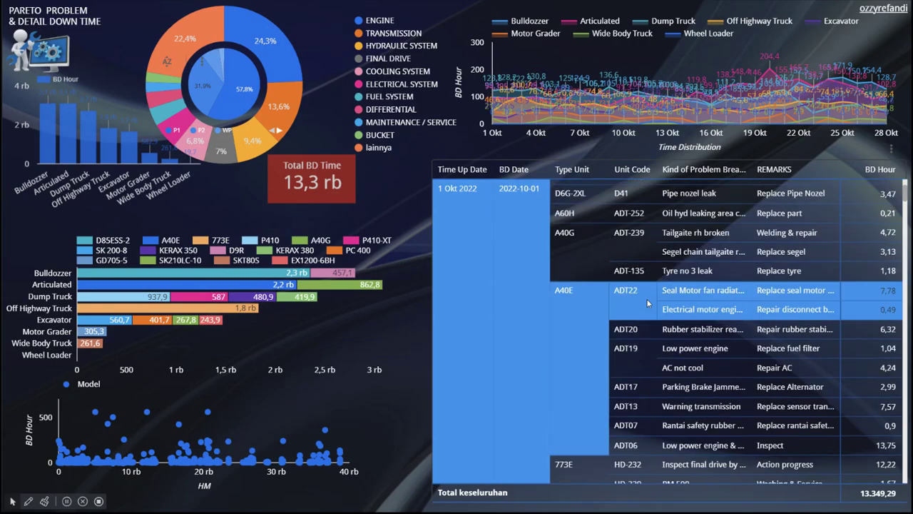
pyautogui.scroll(-10, 602, 311)
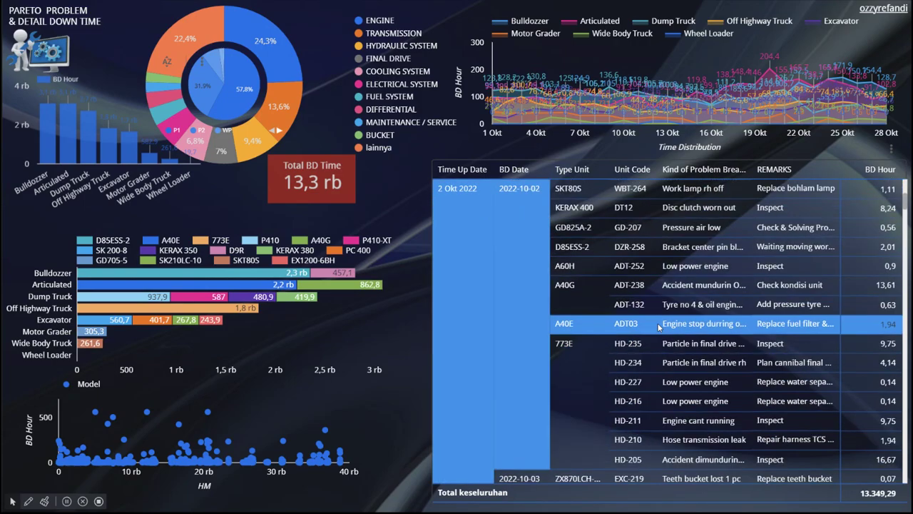
pyautogui.scroll(-10, 669, 334)
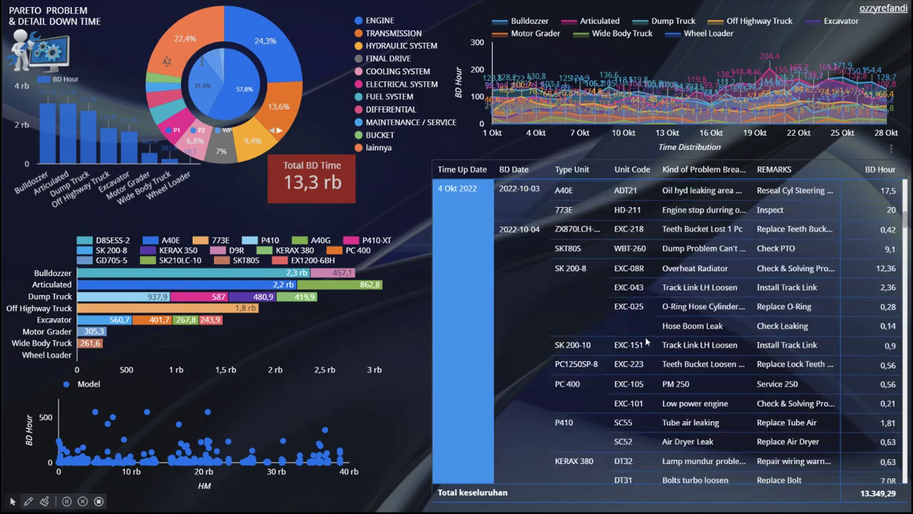
pyautogui.scroll(-10, 719, 333)
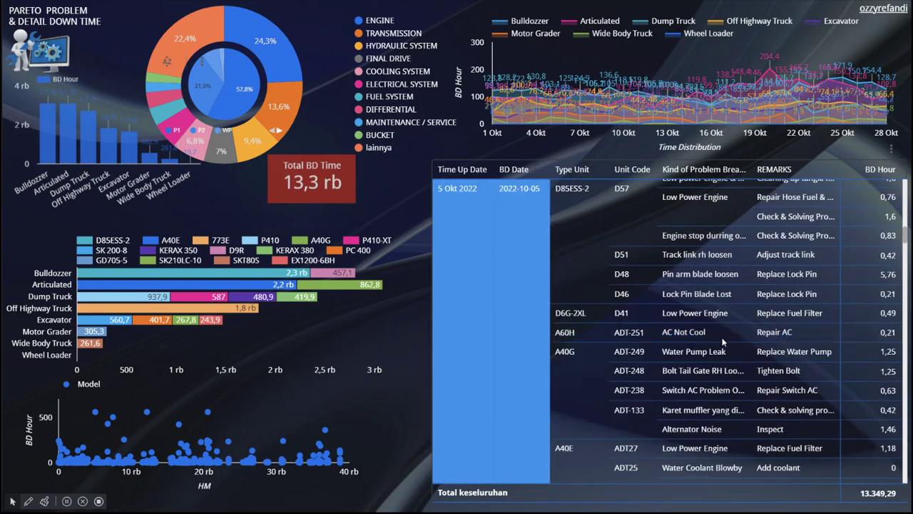
pyautogui.scroll(10, 722, 342)
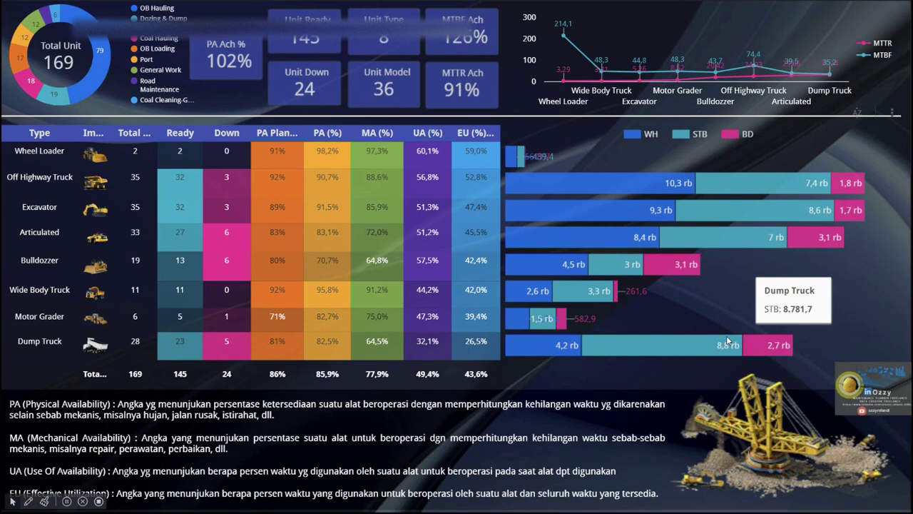
# Exit the full-screen presentation and copy the report link, keeping it tied to the current report view
pyautogui.press('Escape')
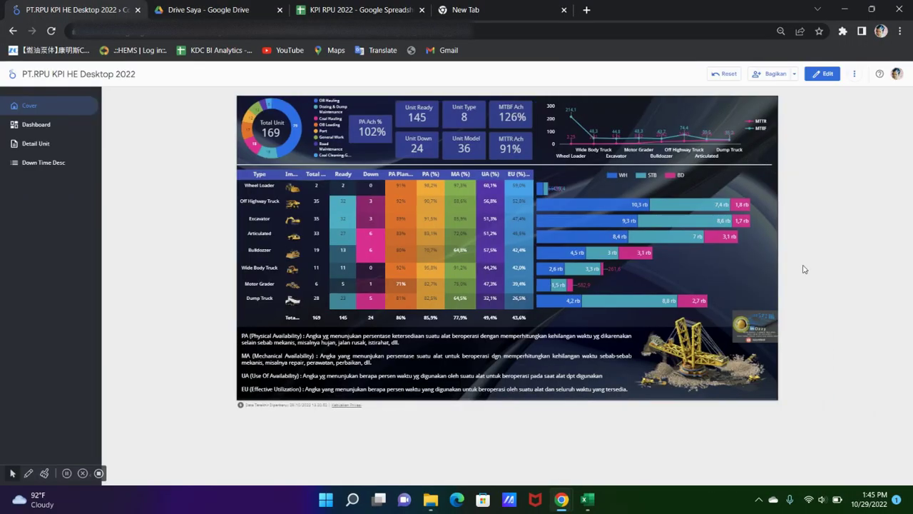
pyautogui.click(794, 74)
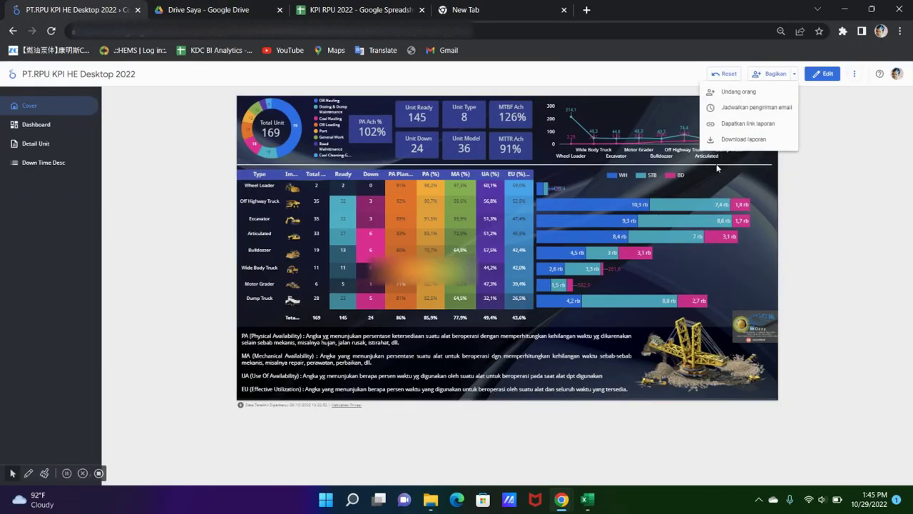
pyautogui.click(732, 123)
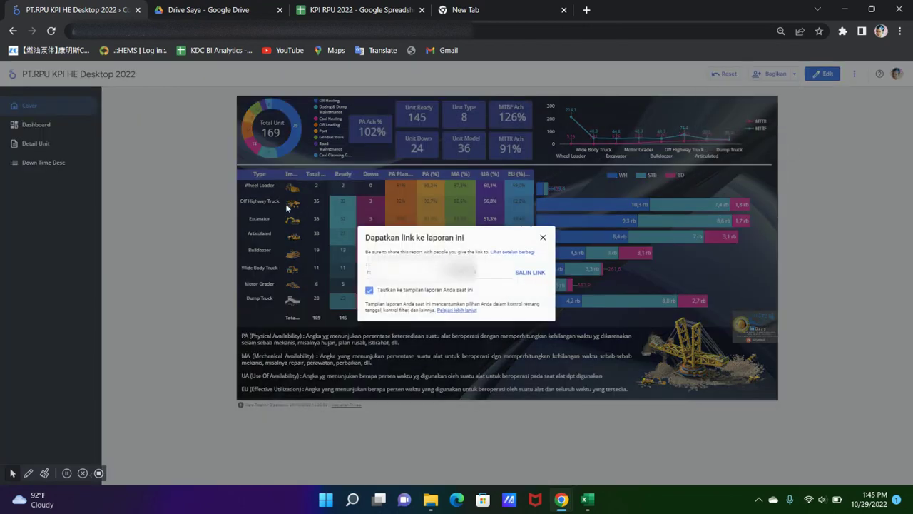
pyautogui.click(527, 274)
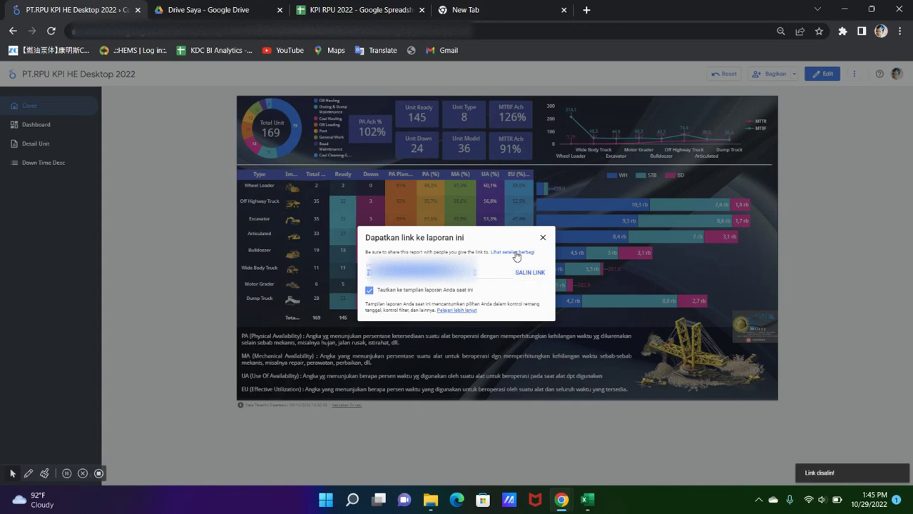
# Examine the report's access management settings and link-sharing options, and close the sharing dialog without changes
pyautogui.click(514, 252)
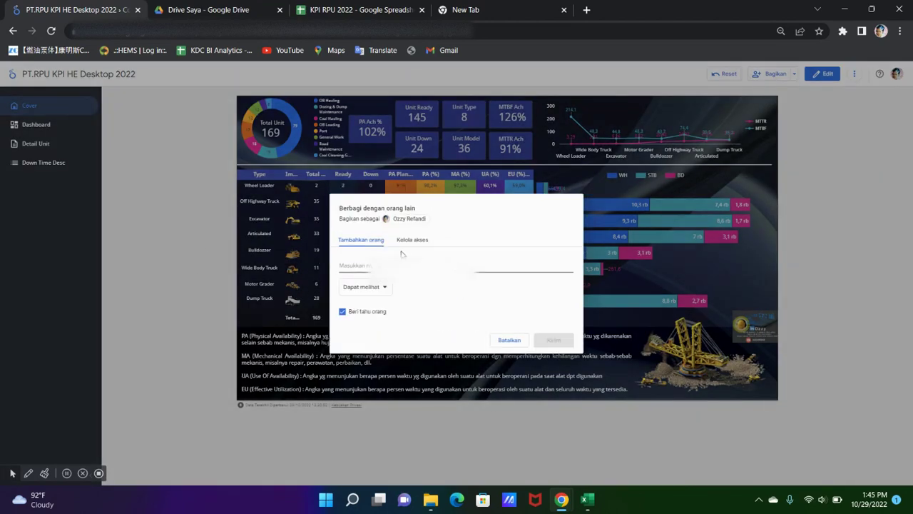
pyautogui.click(414, 241)
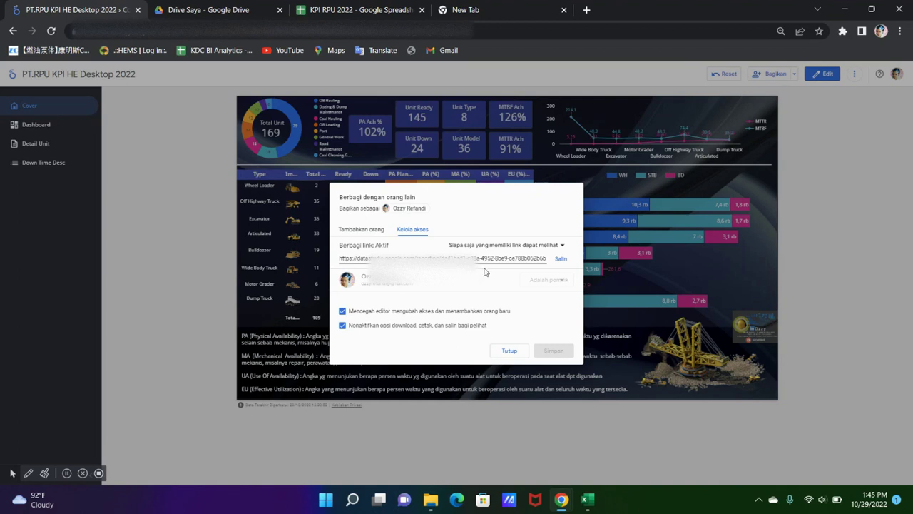
pyautogui.click(555, 252)
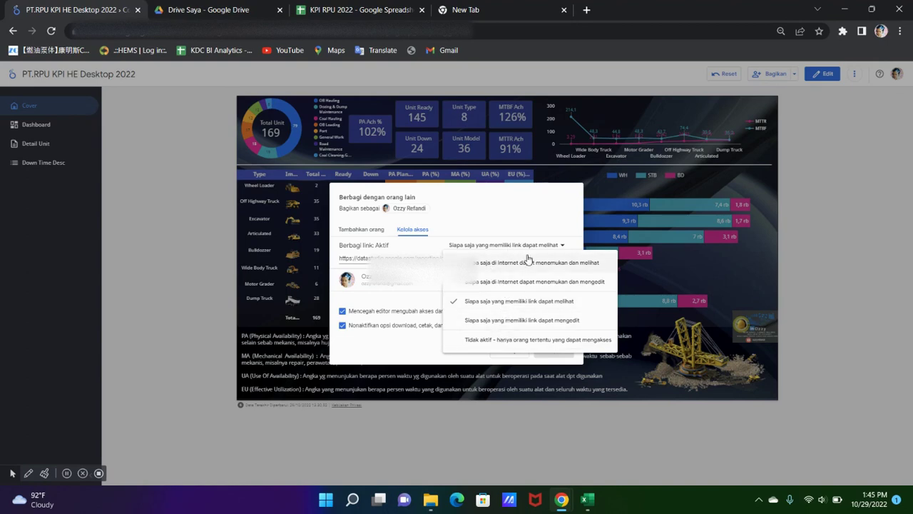
pyautogui.click(199, 189)
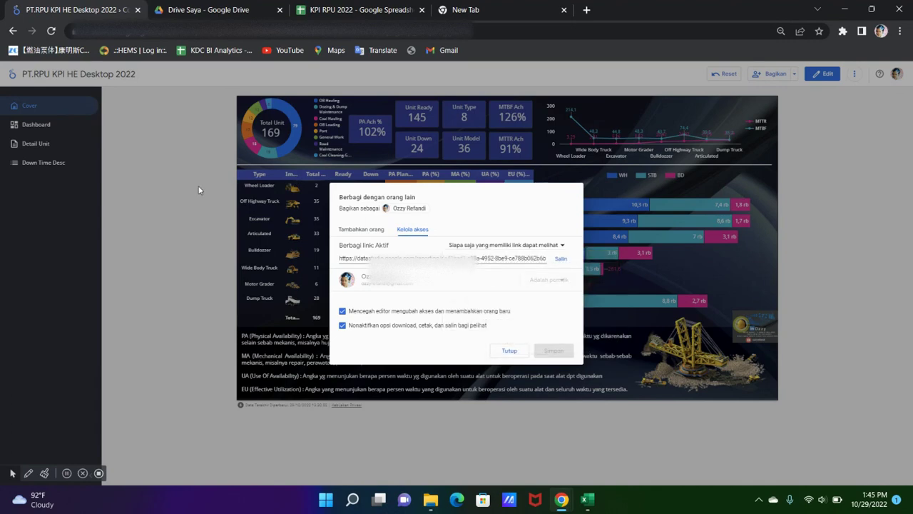
pyautogui.click(507, 350)
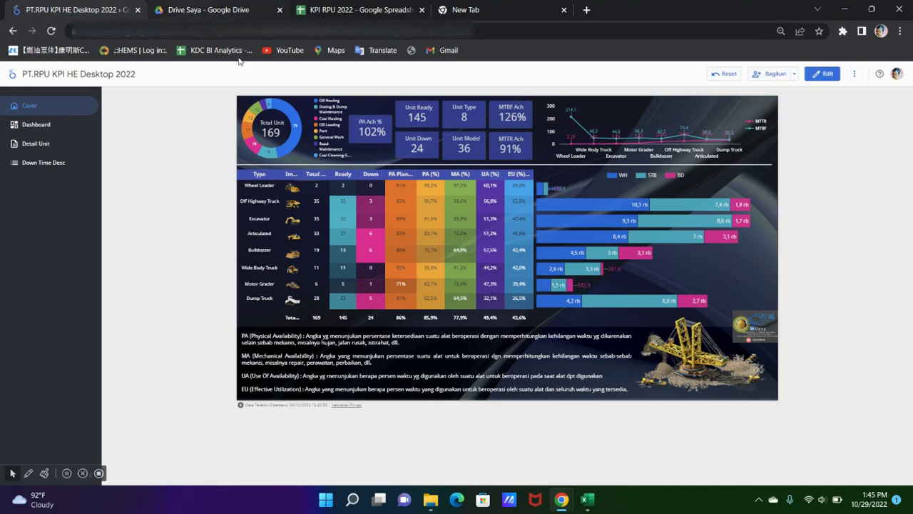
pyautogui.moveTo(737, 145)
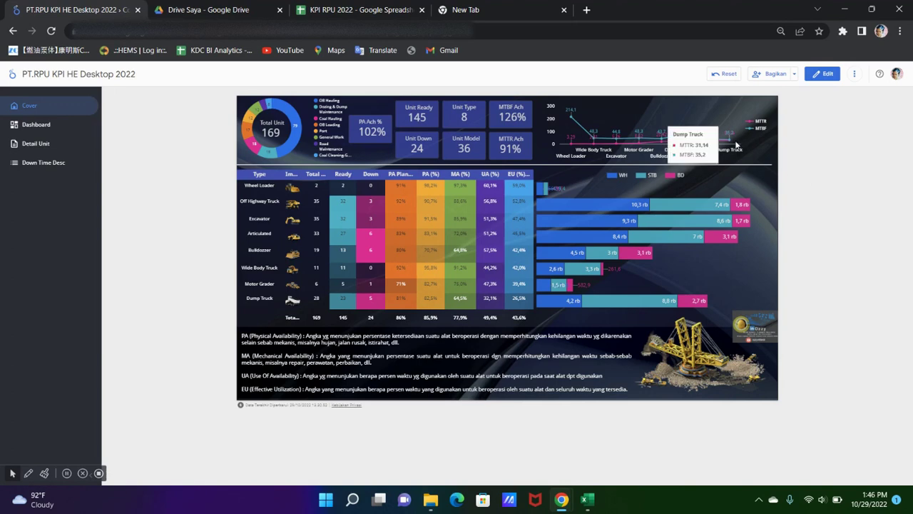